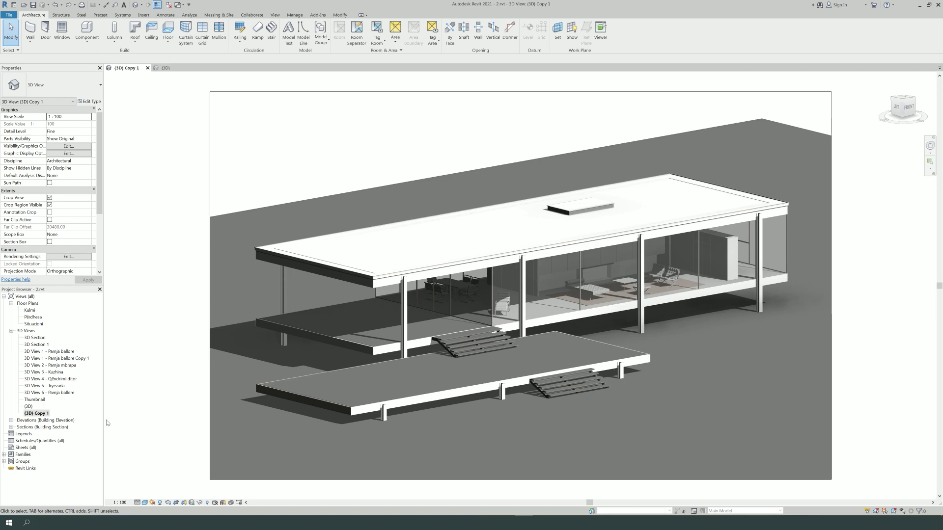
Open the (3D) Copy 1 view to show the shaded glass pavilion with cast shadows
double_click(29, 407)
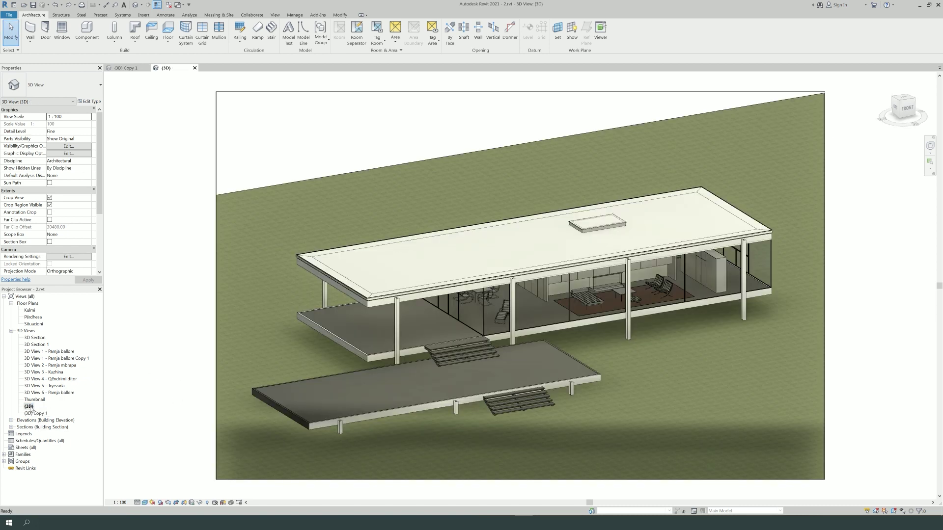
Duplicate the {3D} view with detailing, rename it '3D exploded', and turn off Crop View
right_click(31, 407)
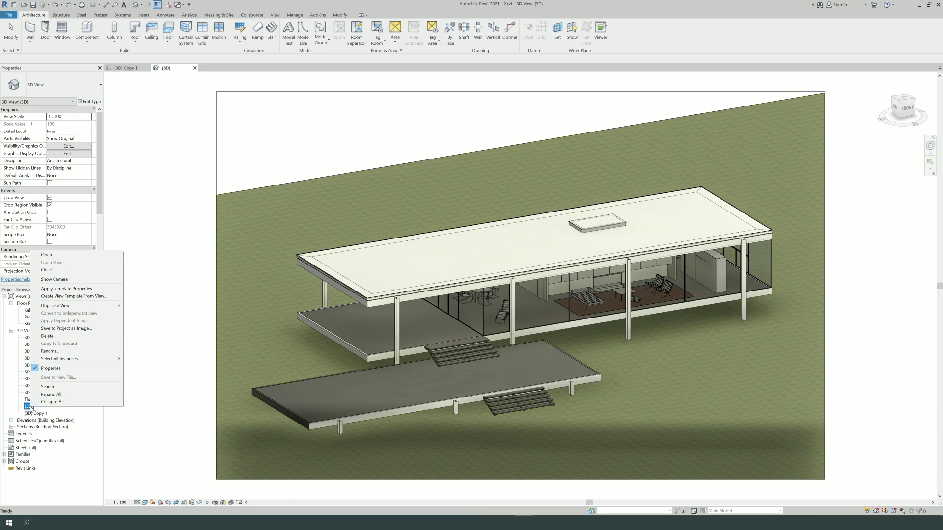
mouse_move(66, 305)
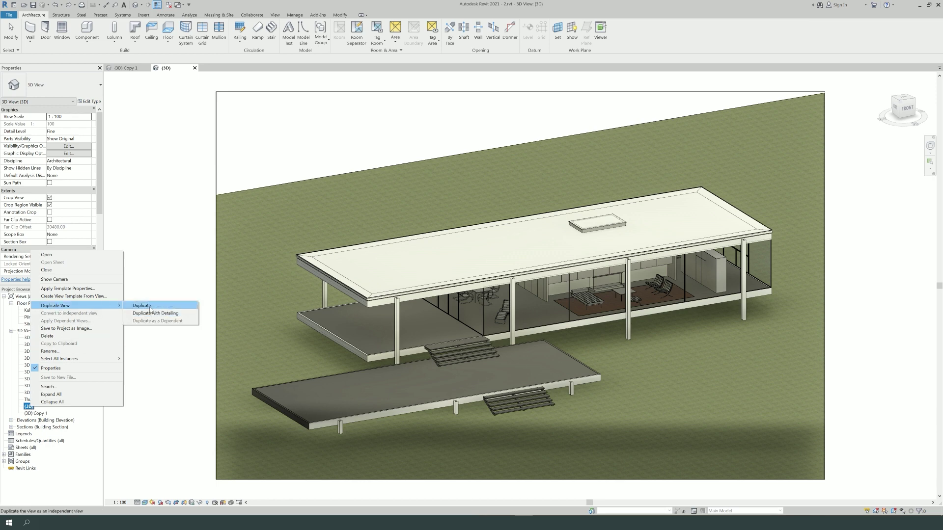
click(149, 313)
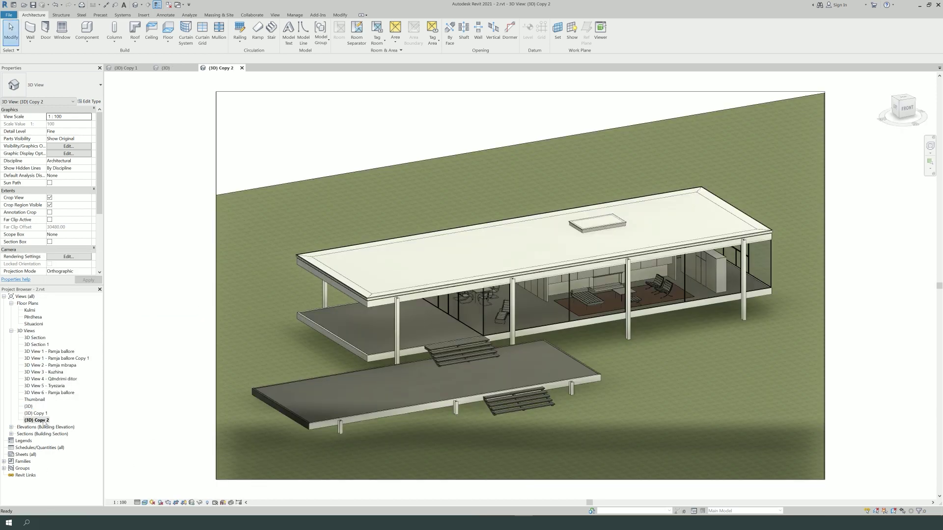
right_click(43, 421)
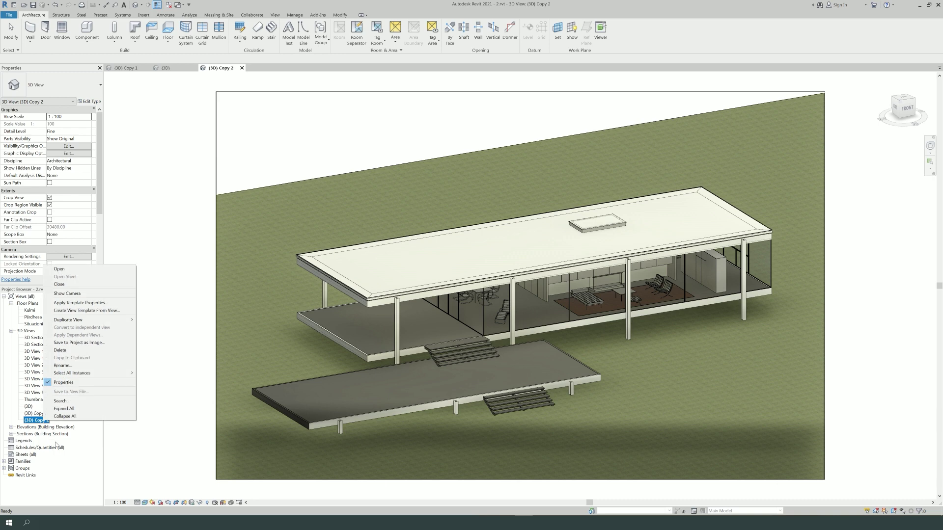
click(62, 366)
text(Ed)
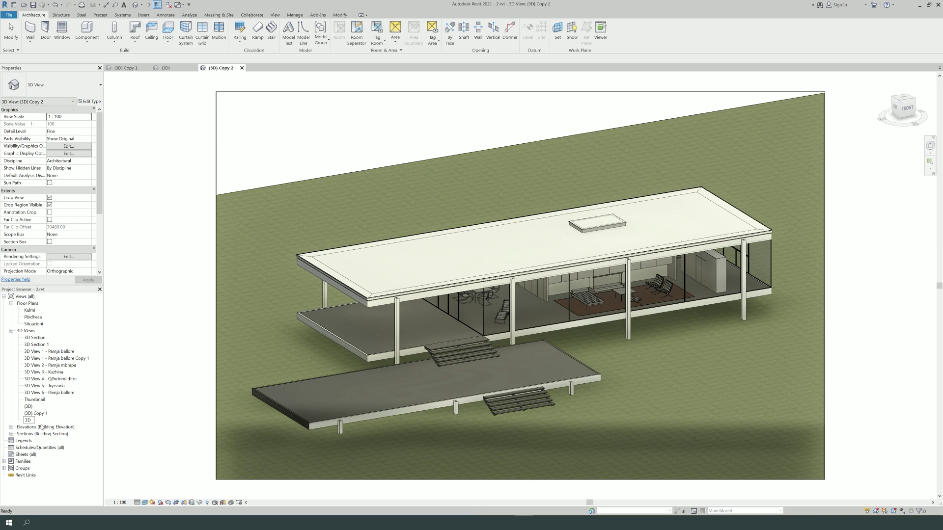
text(exploded)
key(Return)
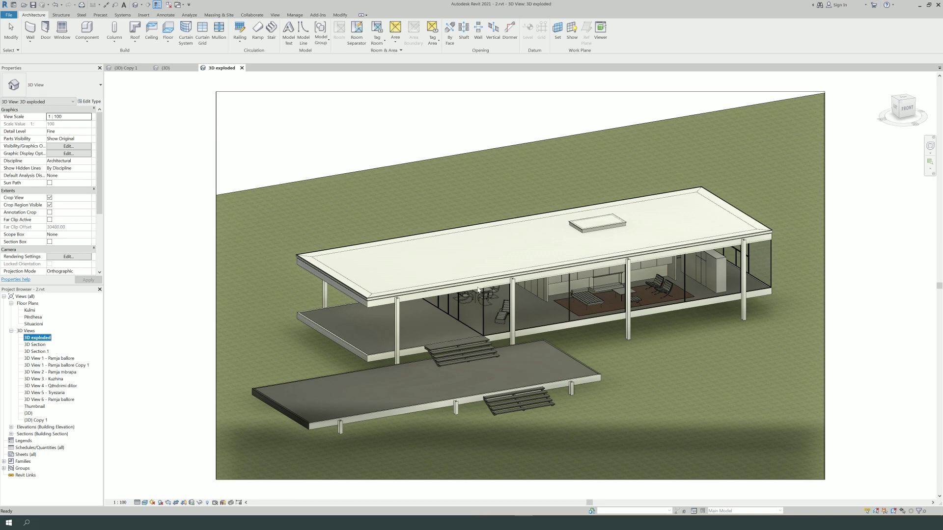
click(175, 504)
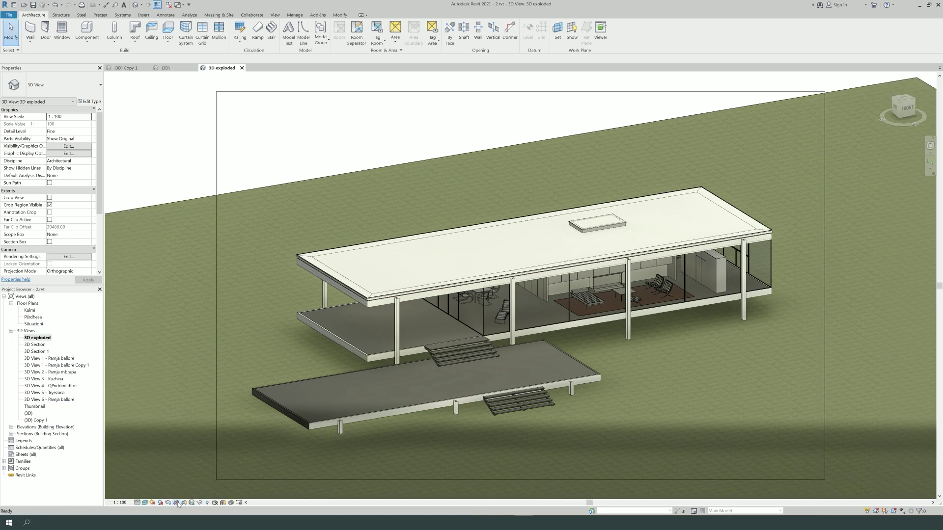
Hide the crop region, then hide the stairs floor slab's category in this view
scroll(254, 290, down, 2)
click(184, 504)
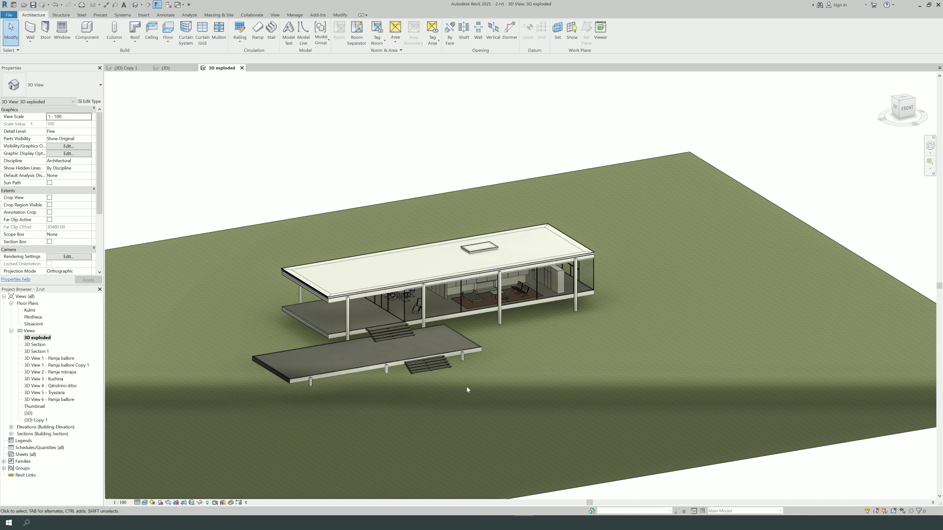
click(421, 372)
right_click(422, 372)
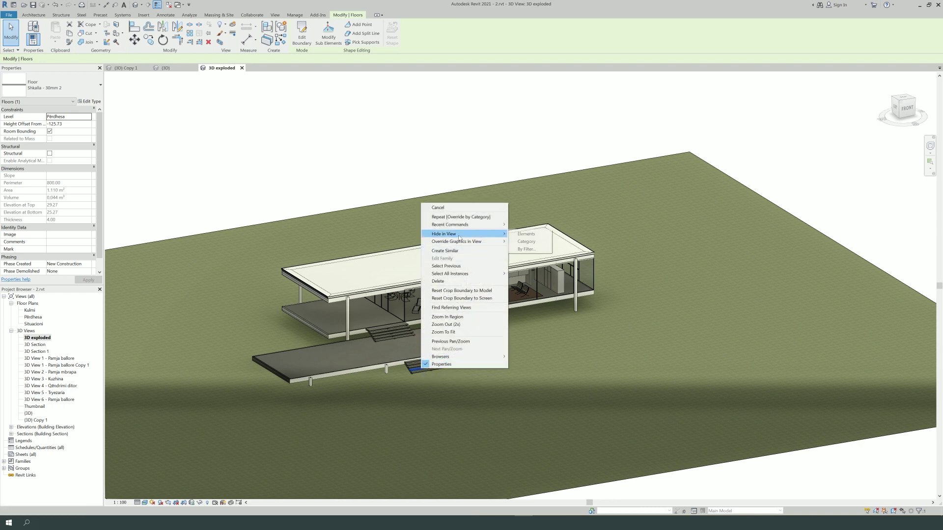
mouse_move(463, 234)
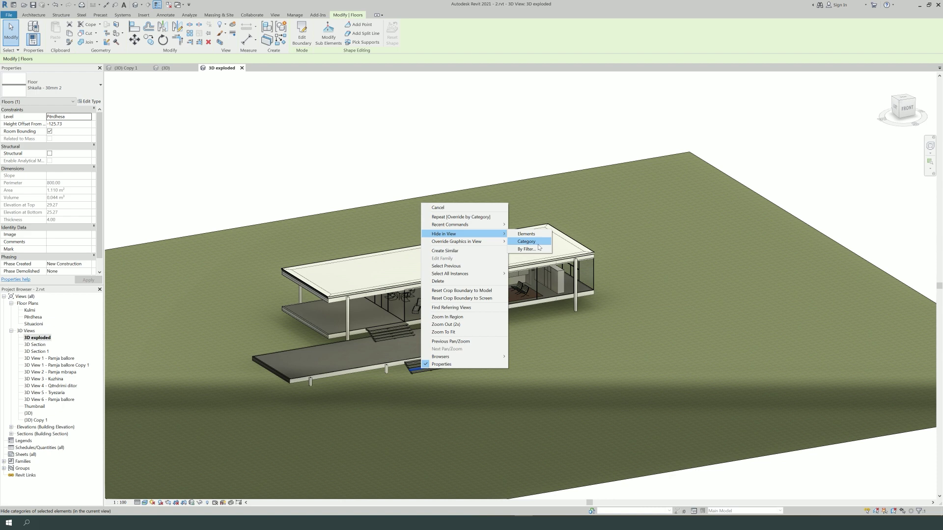
click(545, 243)
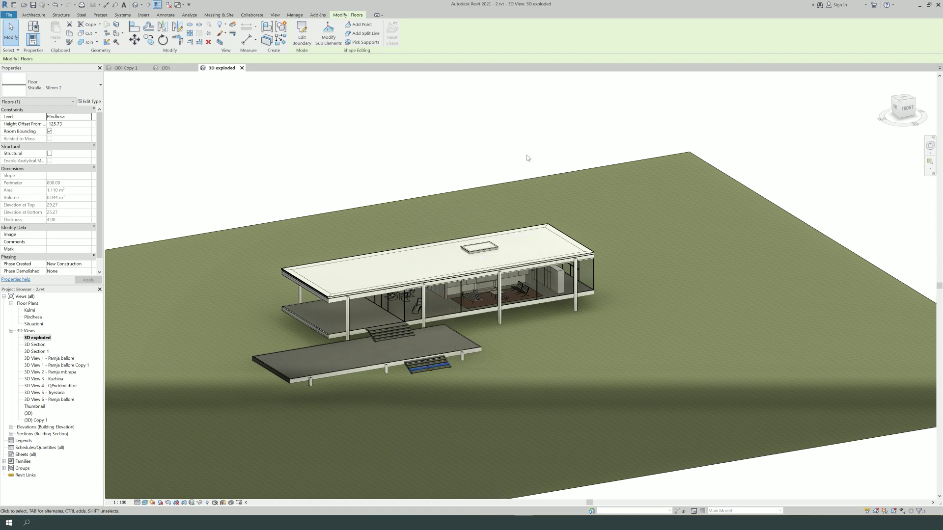
key(Escape)
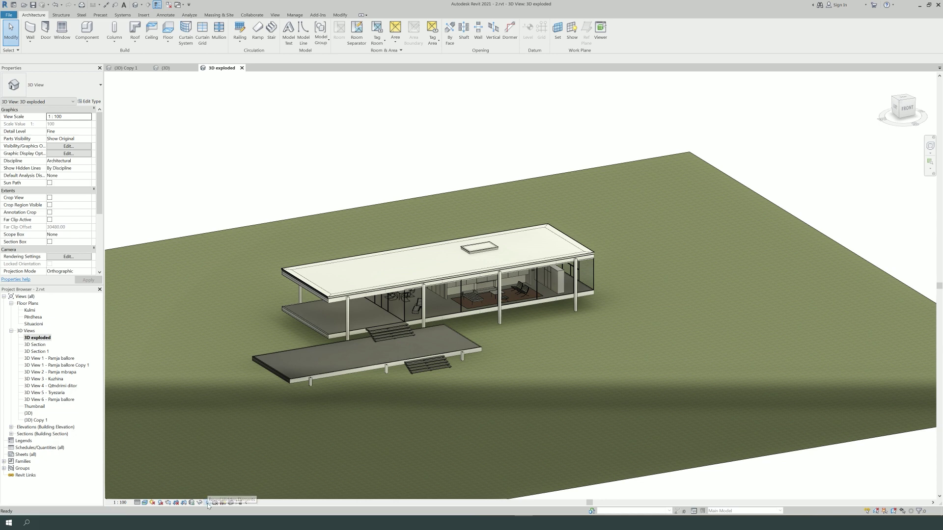
Toggle Reveal Hidden Elements on and off, then face the house from the FRONT
click(207, 503)
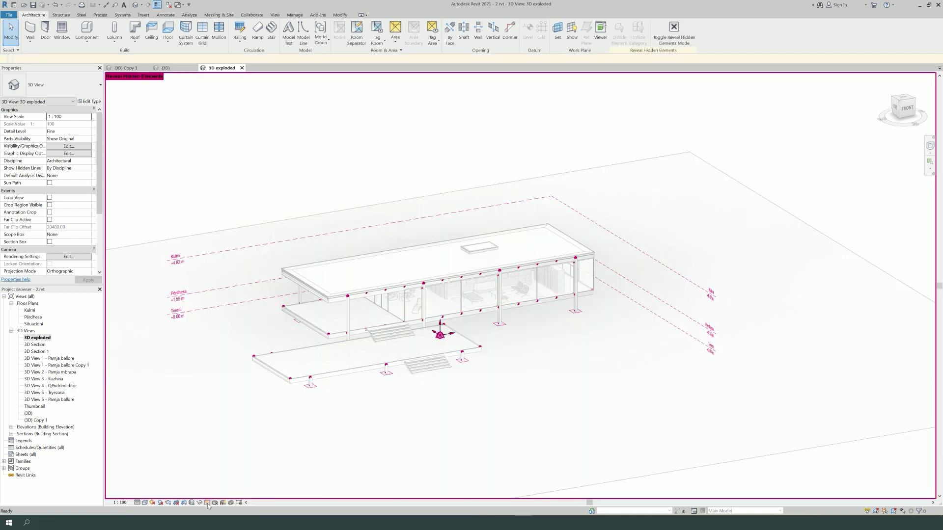
click(208, 503)
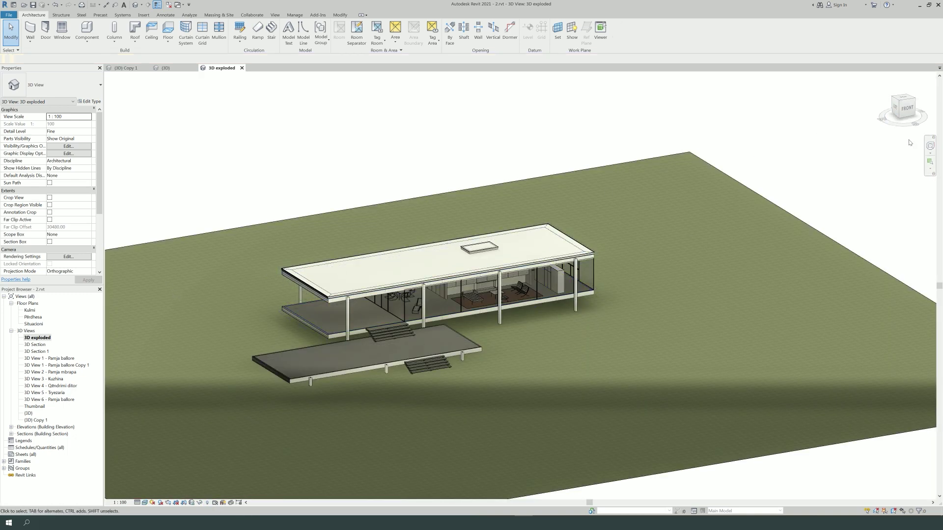
click(905, 108)
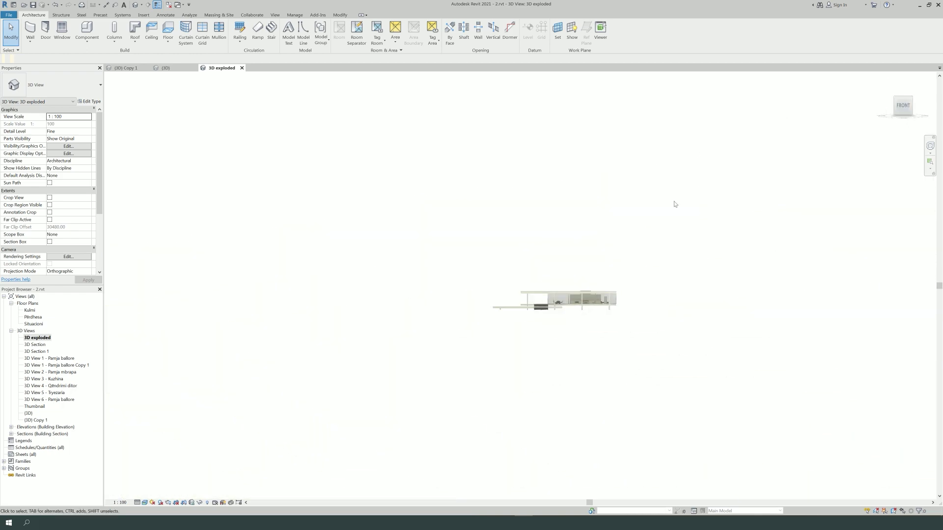
scroll(566, 263, up, 2)
Crossing-select the roof and skylight and displace them 516.42 upward above the house
scroll(565, 266, up, 1)
scroll(565, 268, up, 2)
scroll(565, 284, up, 1)
drag(565, 284, 222, 301)
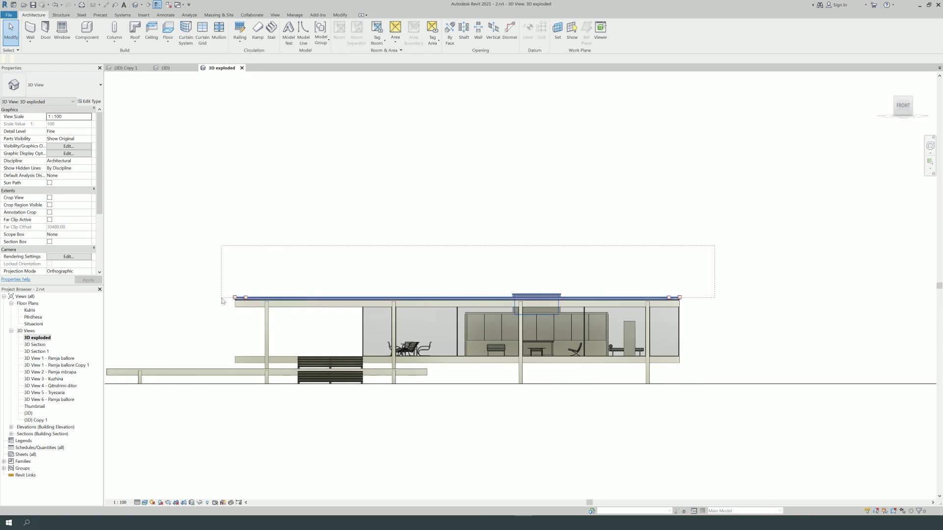
drag(221, 301, 220, 301)
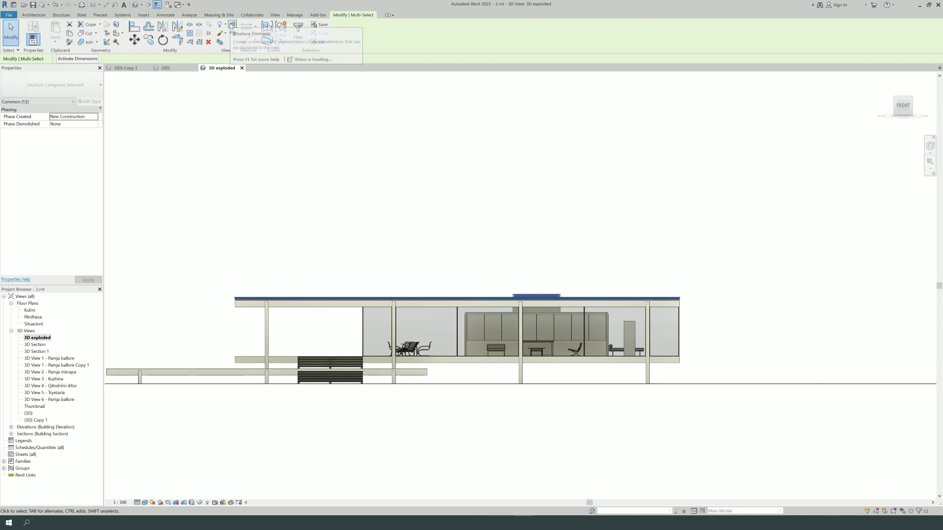
click(232, 26)
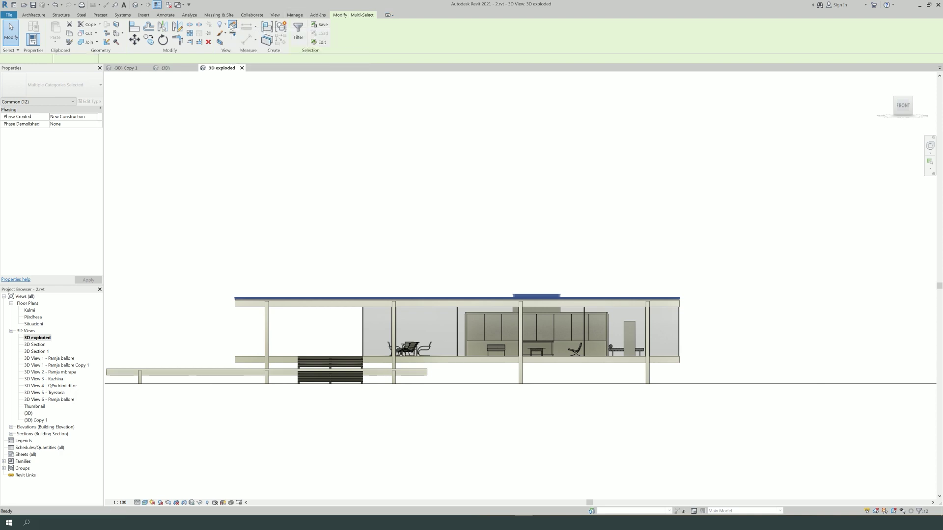
scroll(442, 285, up, 2)
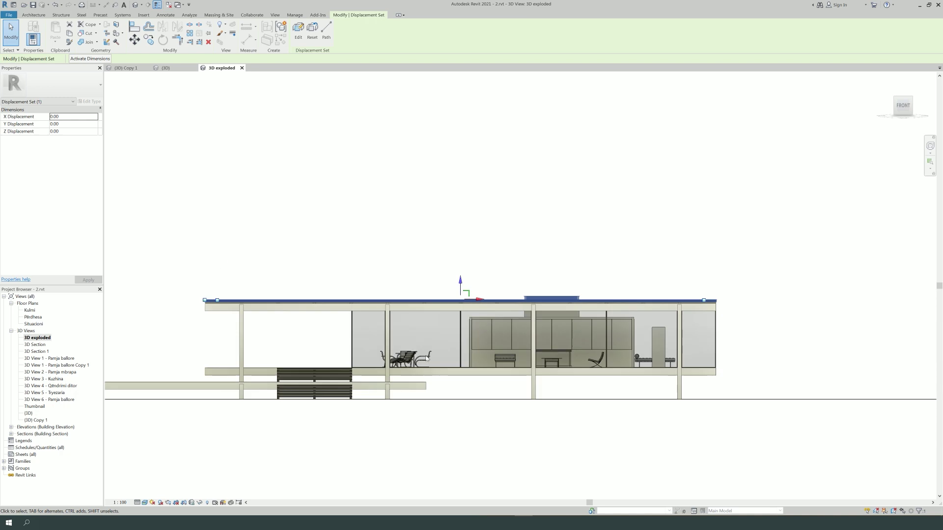
drag(461, 281, 453, 178)
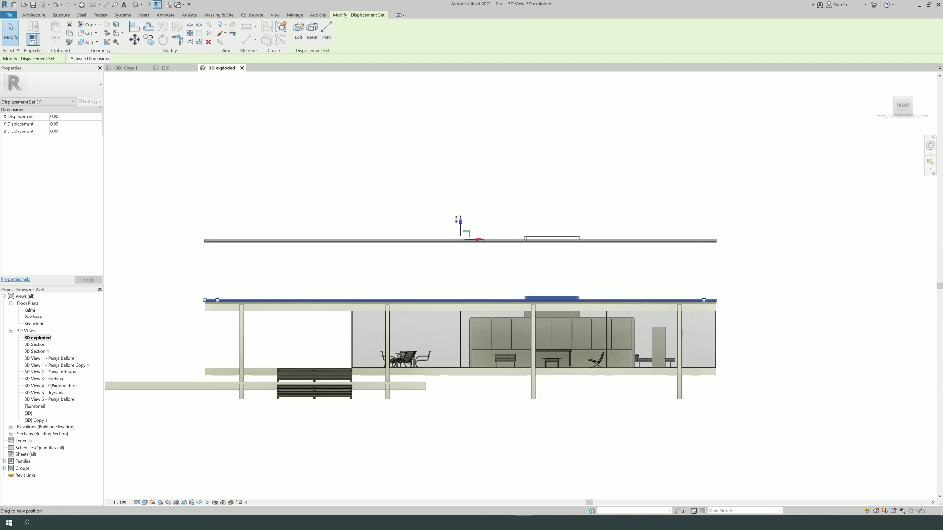
key(Escape)
click(895, 98)
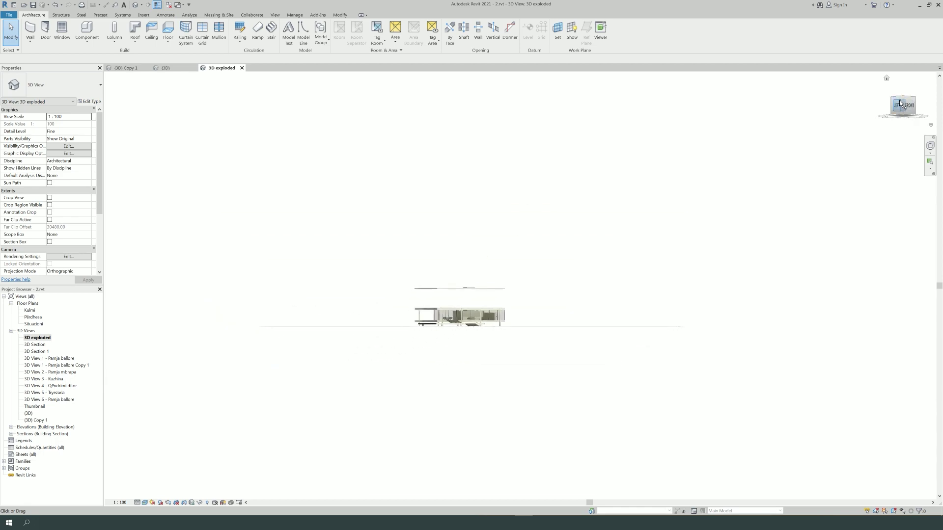
Lift the roof displacement set to Z 1704.62, then return to the FRONT view
click(903, 101)
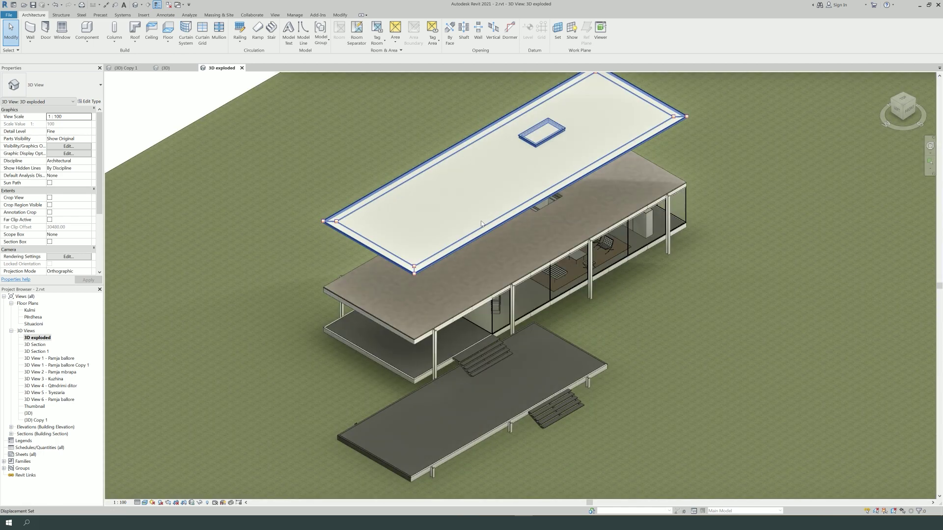
click(488, 238)
scroll(474, 263, down, 3)
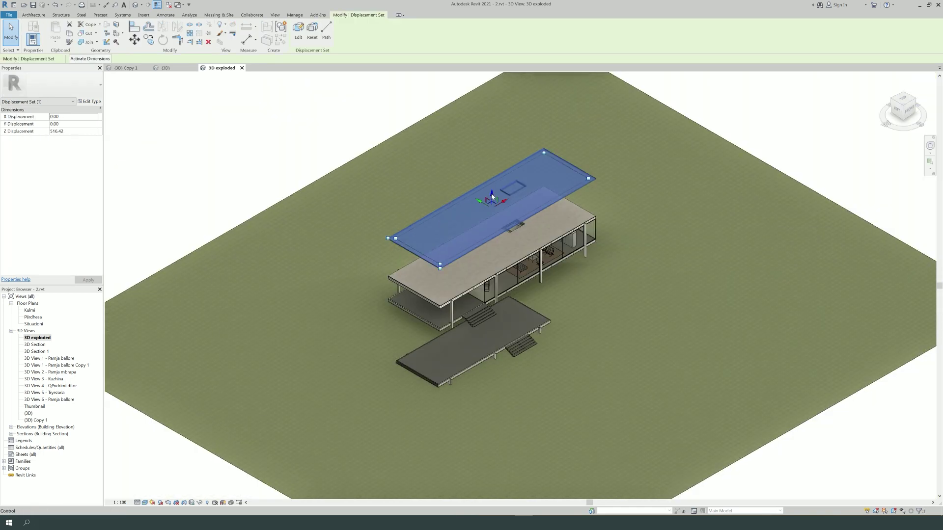
drag(492, 198, 492, 110)
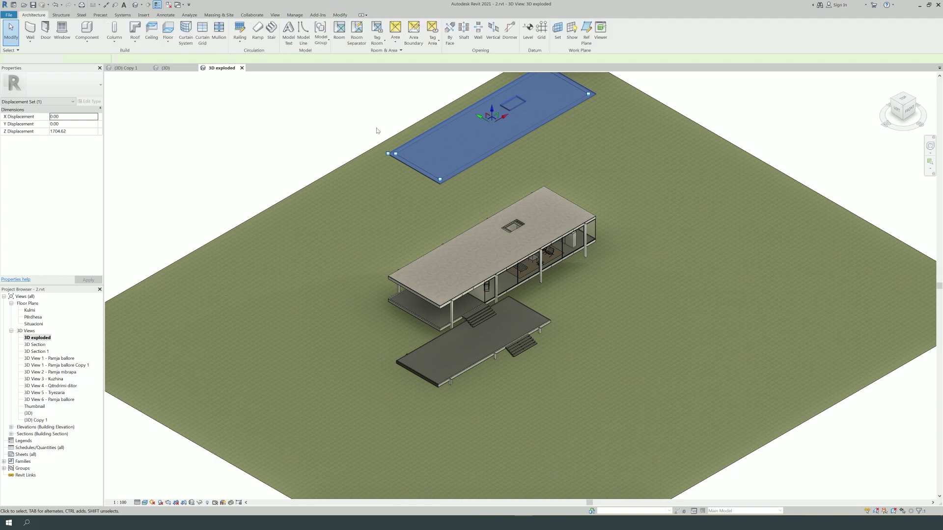
click(298, 30)
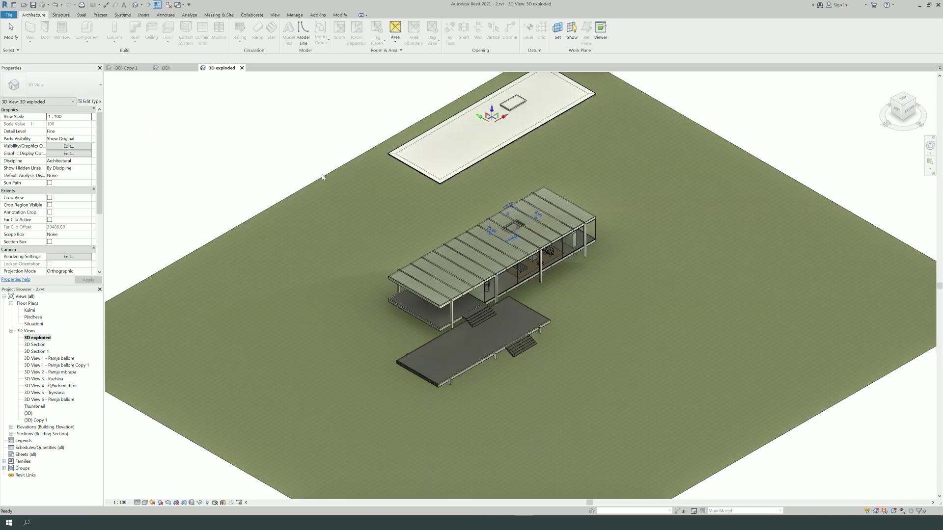
click(467, 143)
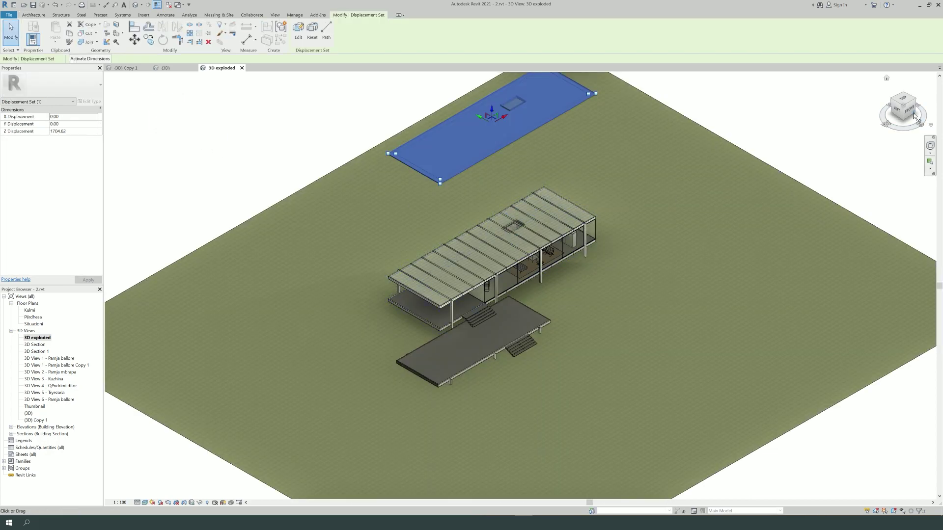
click(903, 113)
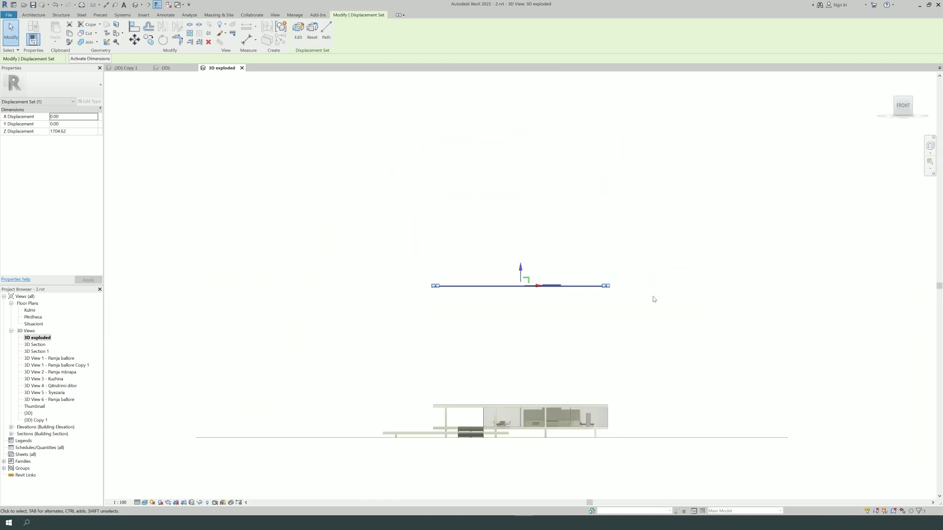
click(622, 365)
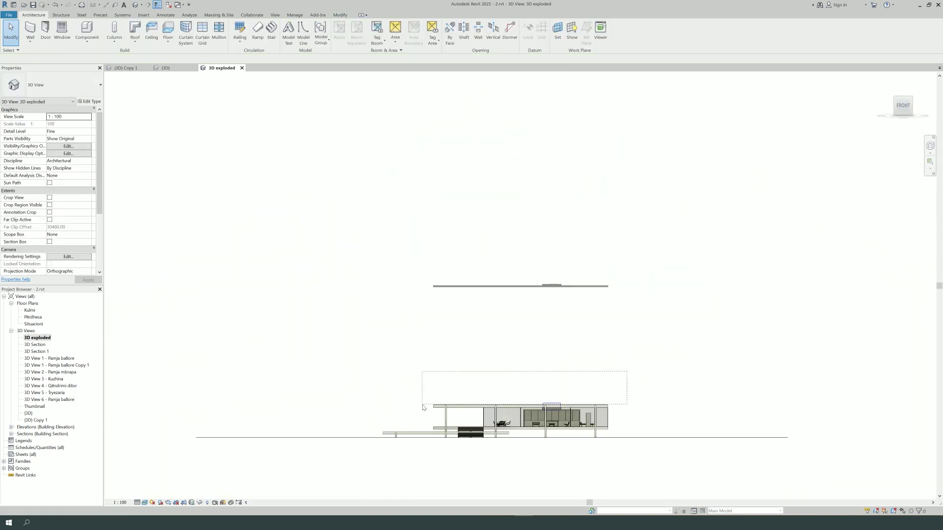
Select the lower roof slab, make it a displacement set, and lift it to Z 1290.75
drag(422, 406, 423, 406)
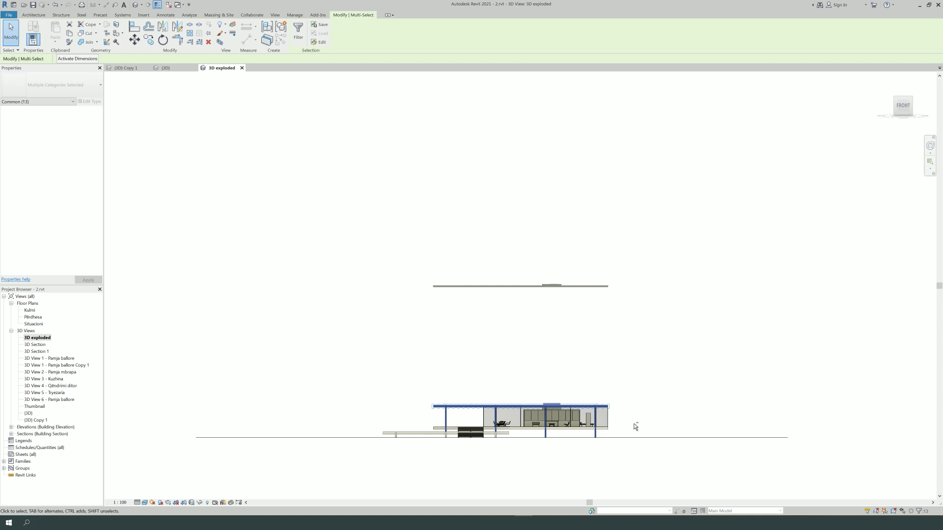
drag(637, 424, 420, 422)
click(920, 512)
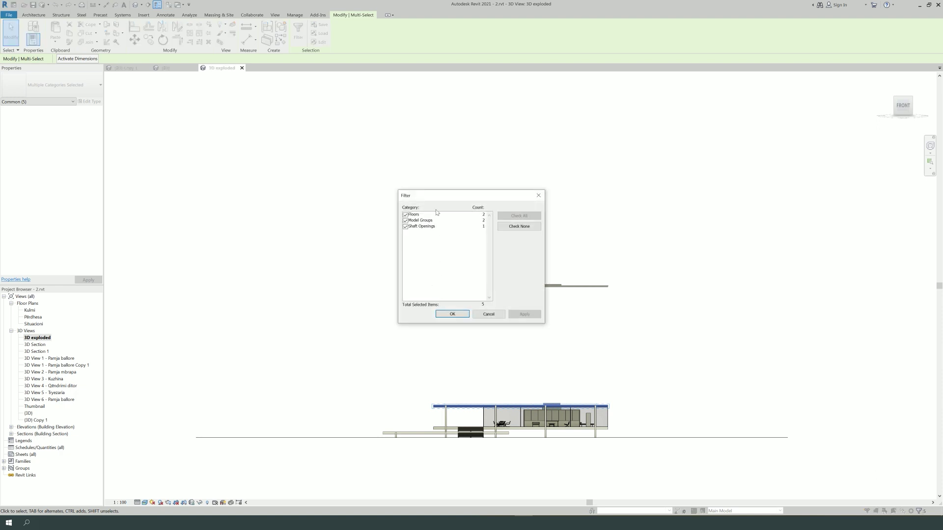
click(538, 194)
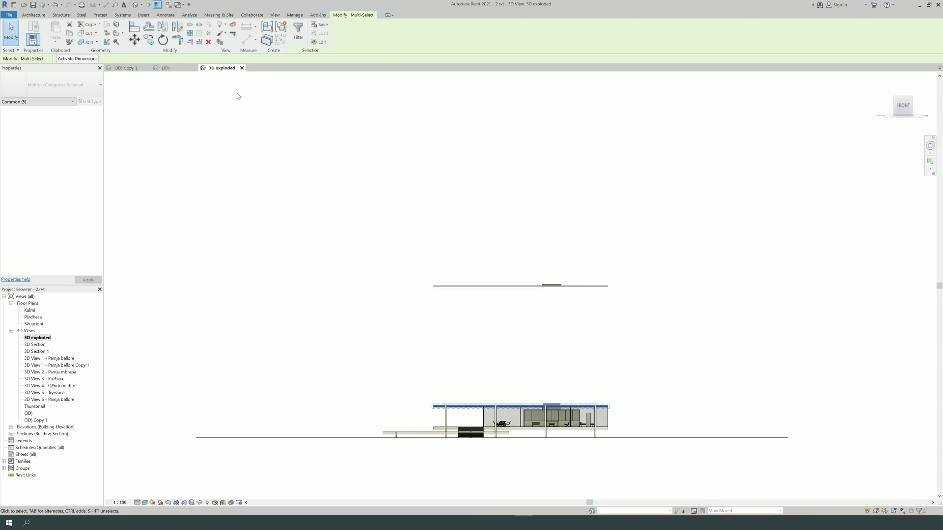
click(233, 24)
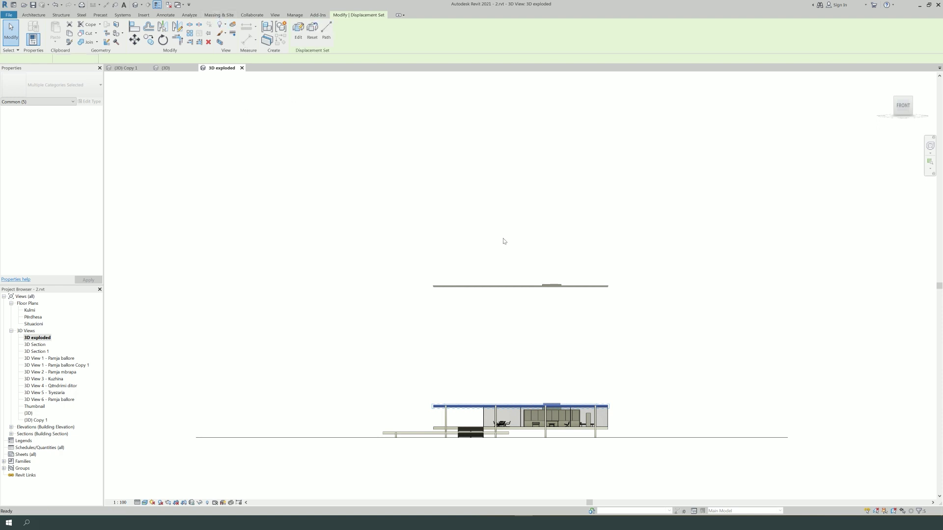
scroll(517, 398, up, 2)
drag(522, 392, 512, 268)
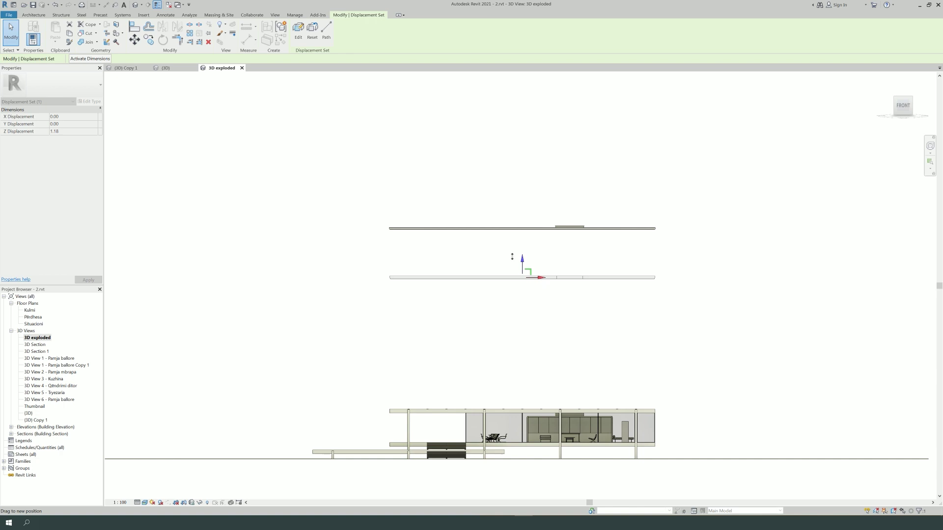
drag(513, 269, 512, 258)
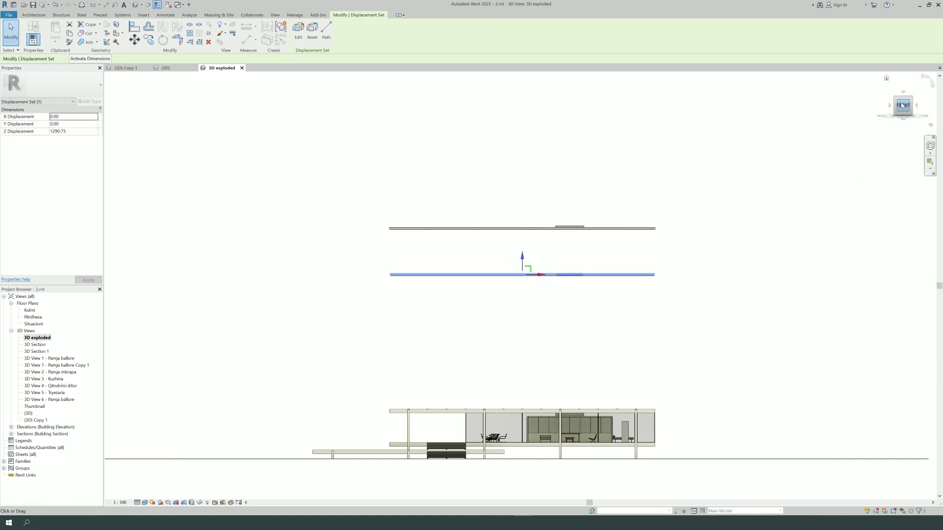
drag(902, 105, 896, 135)
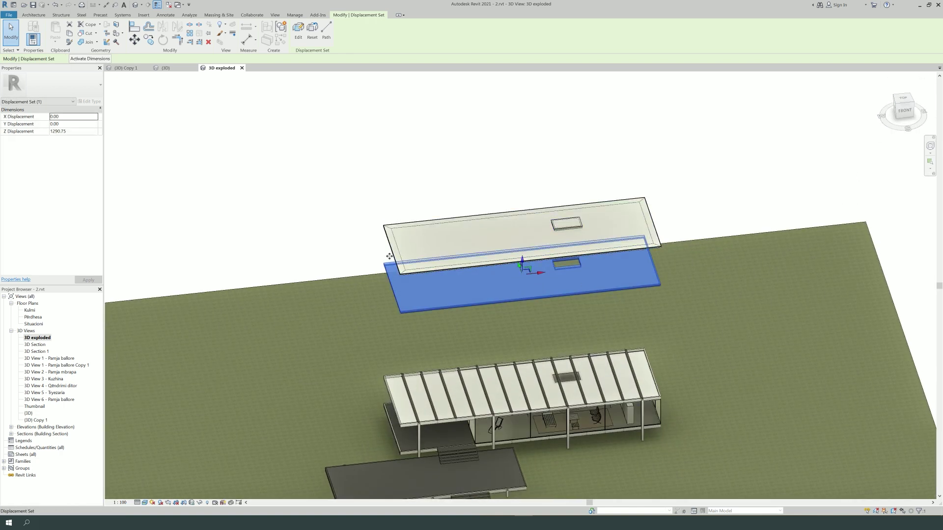
Add the roof's ribbed steel framing to the Z 1290.75 displacement set, then return to FRONT view
click(297, 37)
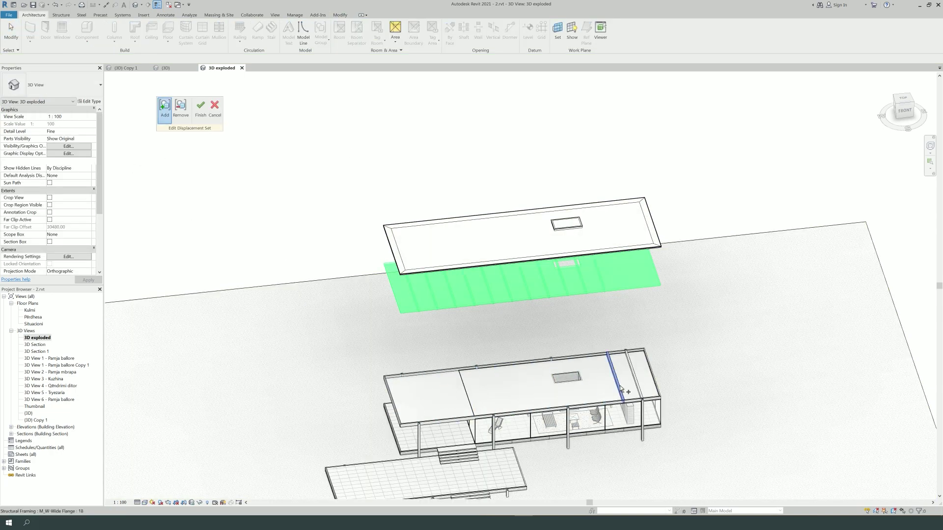
click(203, 118)
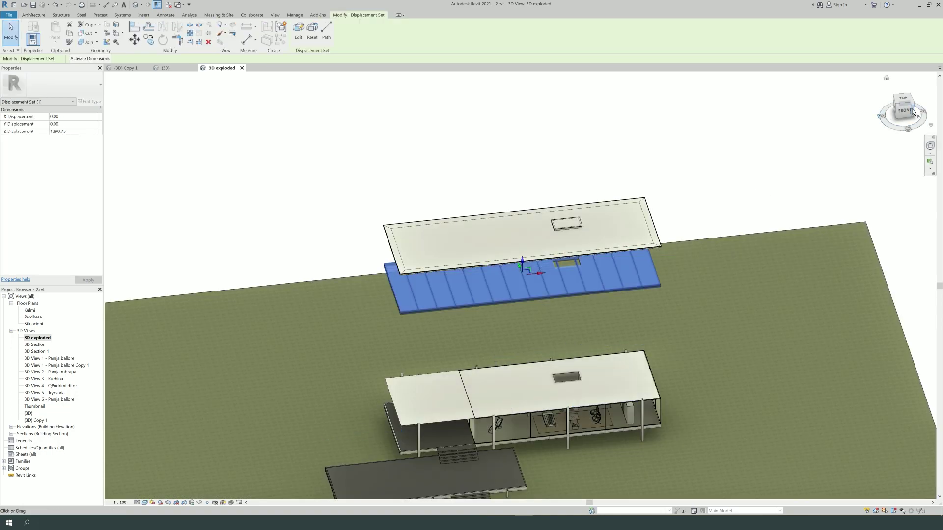
click(907, 111)
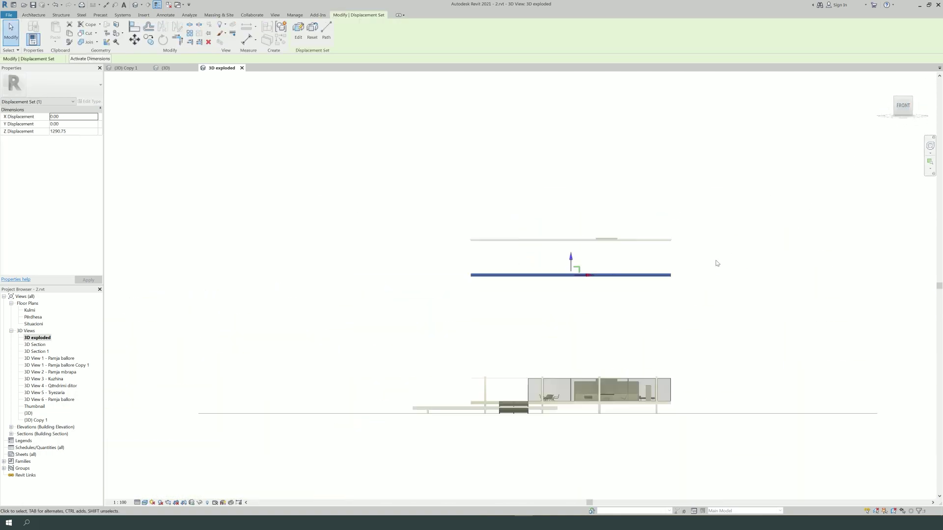
scroll(487, 382, up, 2)
click(513, 368)
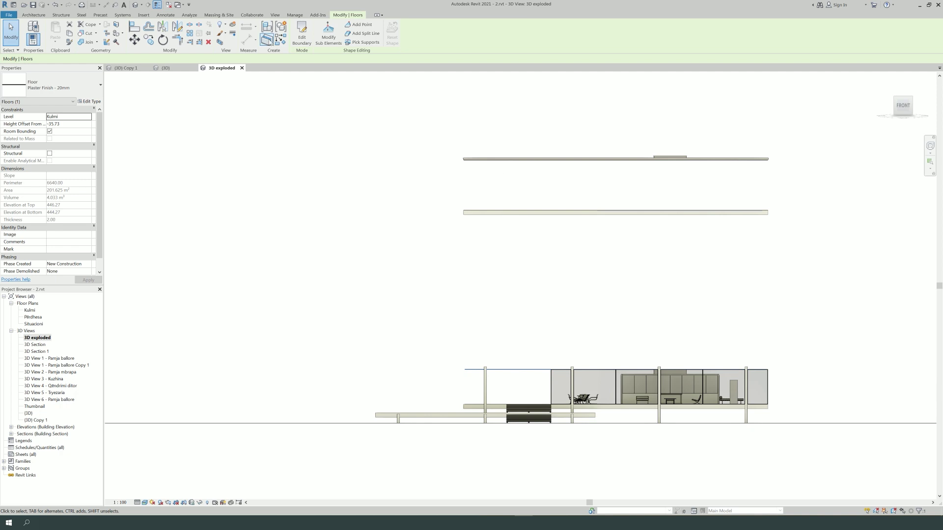
Make the 20mm plaster floor its own displacement set, lifted just below the framing layer
click(221, 25)
drag(615, 350, 609, 245)
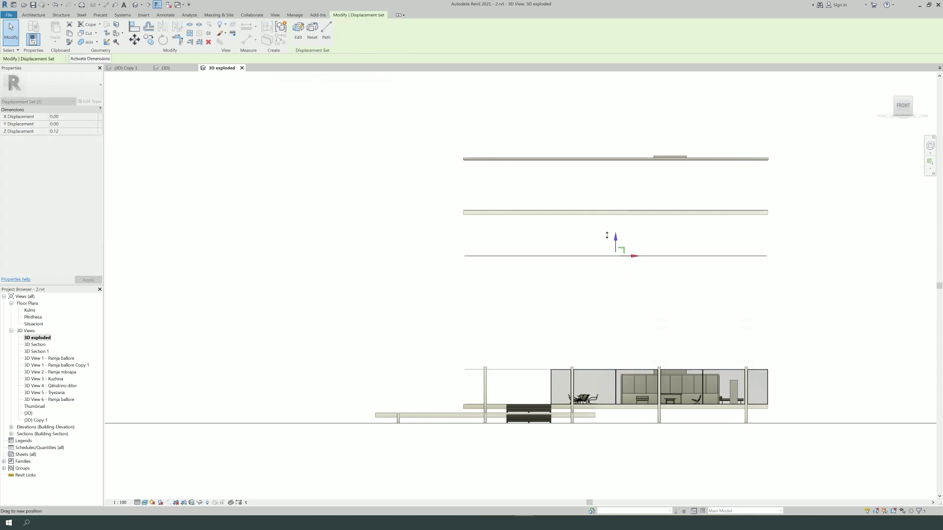
click(684, 228)
drag(797, 227, 439, 203)
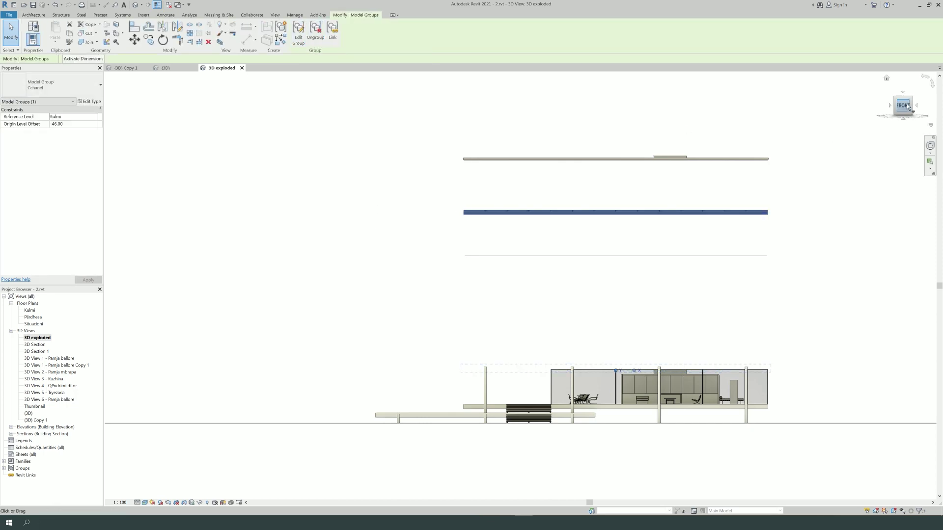
shift+middle_drag(540, 315, 560, 377)
click(511, 325)
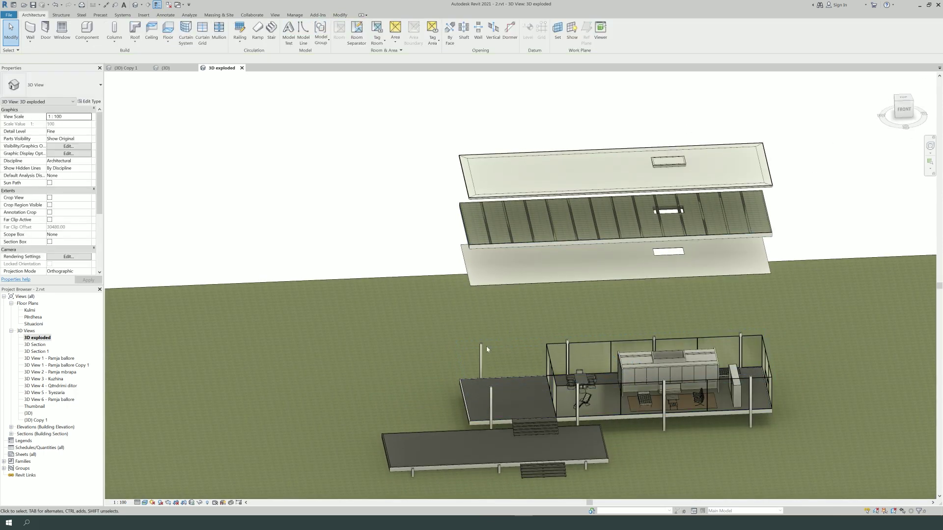
Re-space the ribbed framing (Z 939.60), plaster finish and top roof layers from the front view
click(522, 234)
click(298, 30)
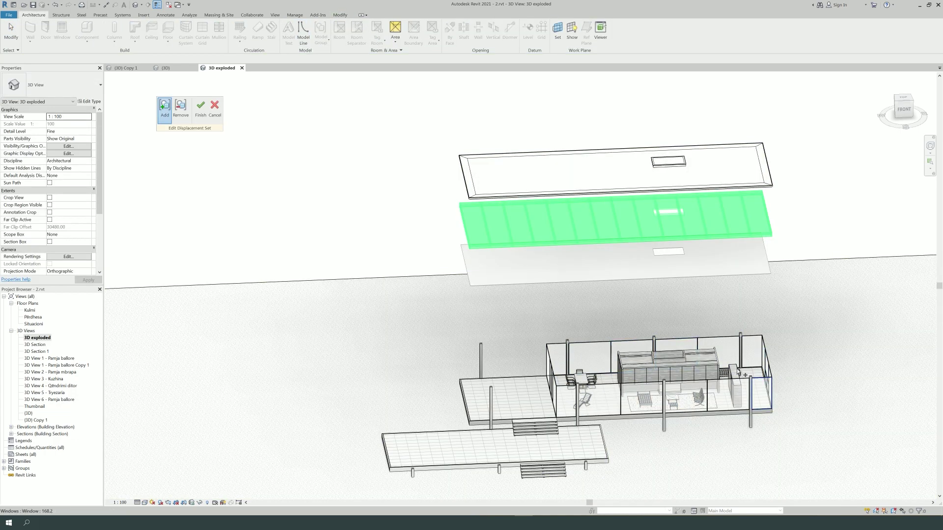
click(203, 117)
click(904, 109)
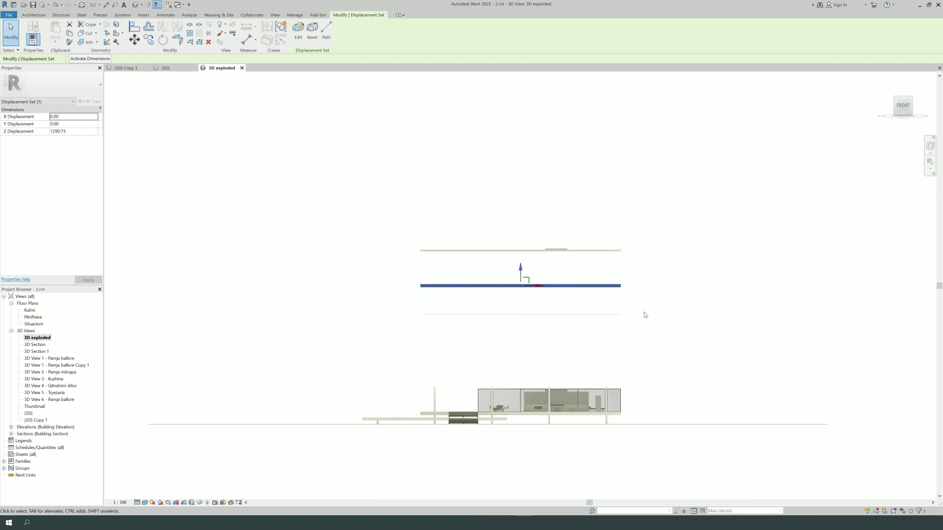
drag(536, 275, 537, 265)
click(604, 313)
drag(537, 310, 537, 294)
key(Escape)
drag(560, 258, 538, 248)
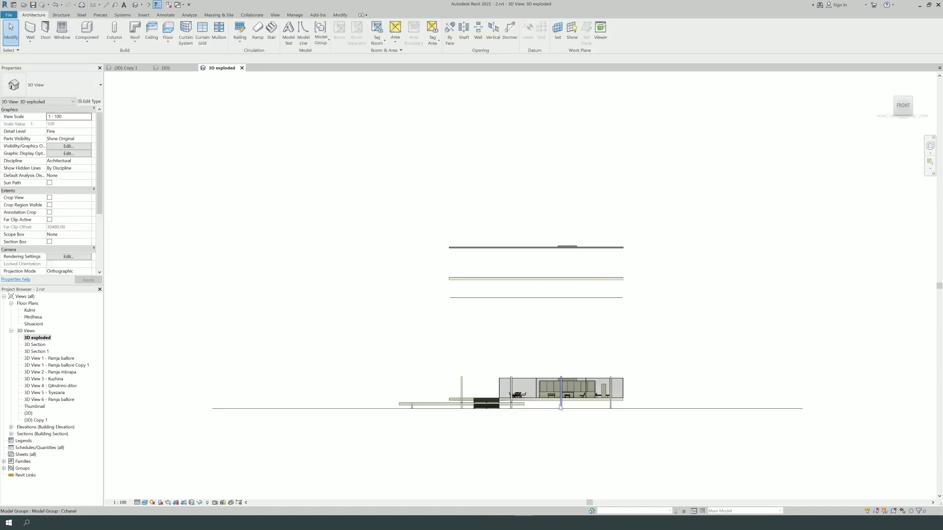
Crossing-select the 125 elements of the lower house
scroll(560, 407, up, 1)
drag(762, 264, 732, 305)
scroll(739, 265, up, 1)
drag(739, 264, 502, 313)
Filter the house selection to Windows only and displace the windows upward above the house
click(295, 36)
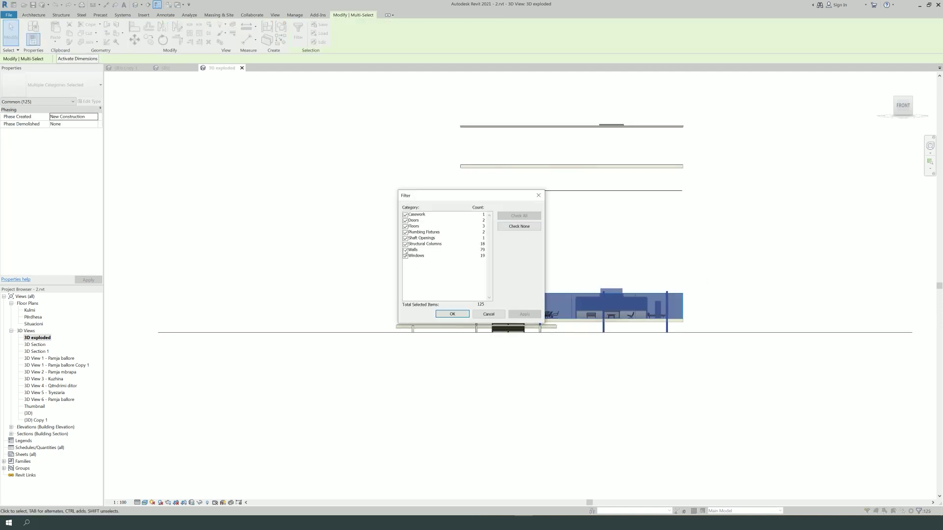
click(509, 228)
click(406, 256)
click(453, 314)
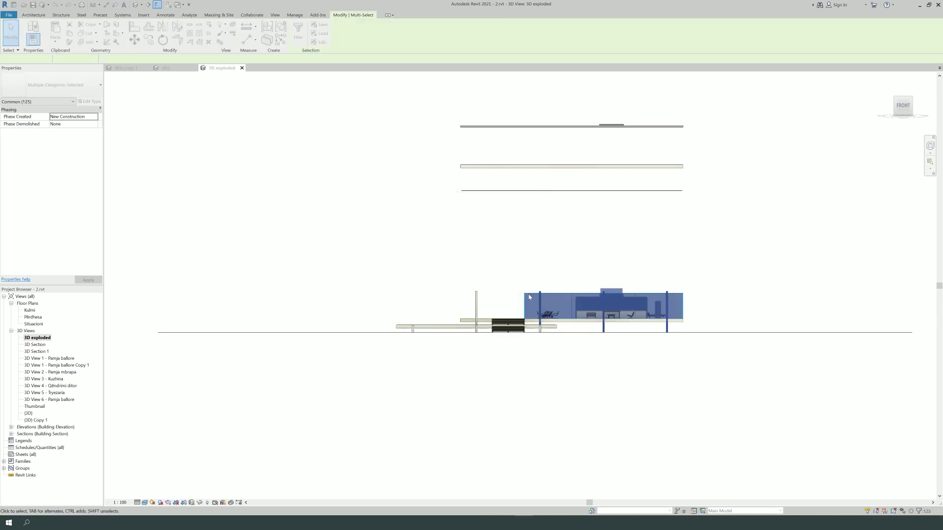
drag(903, 107, 909, 152)
click(904, 112)
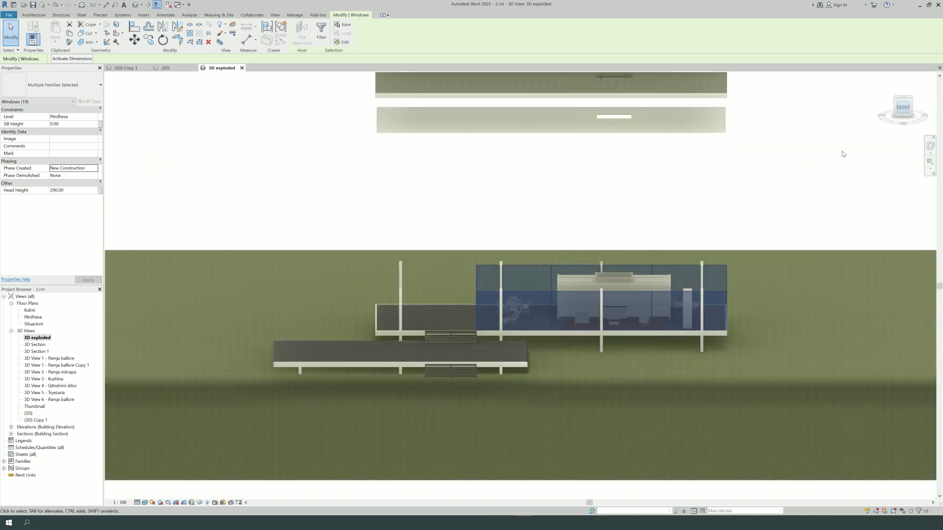
click(232, 25)
drag(531, 238, 529, 136)
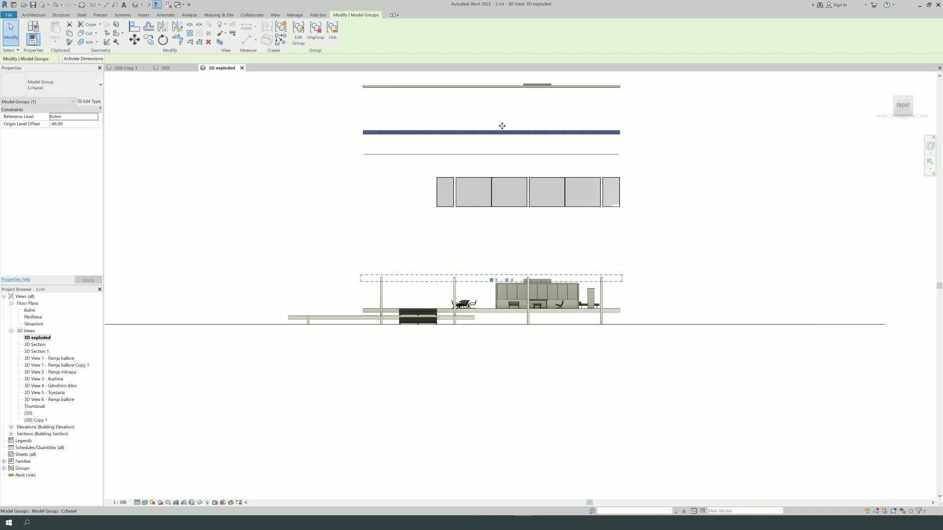
click(518, 267)
click(588, 181)
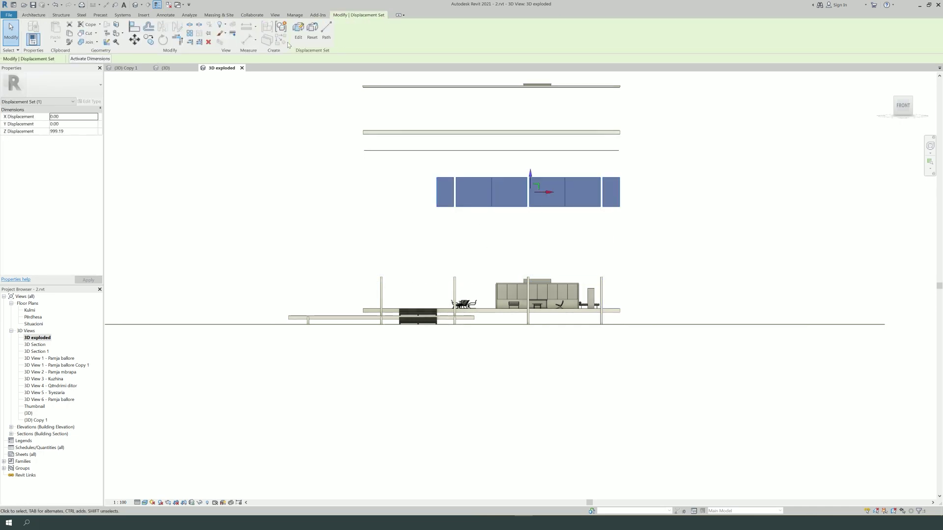
Add the glass walls to the window displacement set, floating them at Z 999.19
click(298, 31)
shift+middle_drag(837, 198, 683, 295)
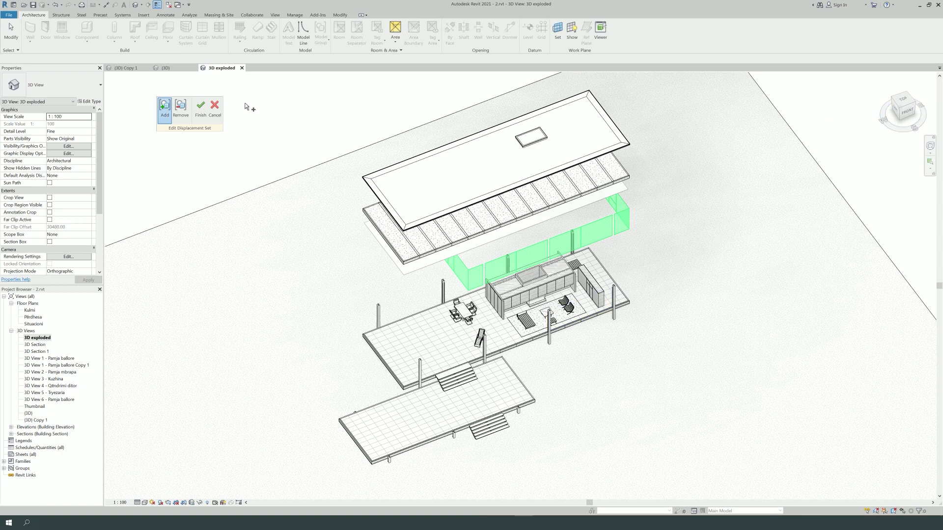
click(201, 106)
drag(896, 98, 604, 281)
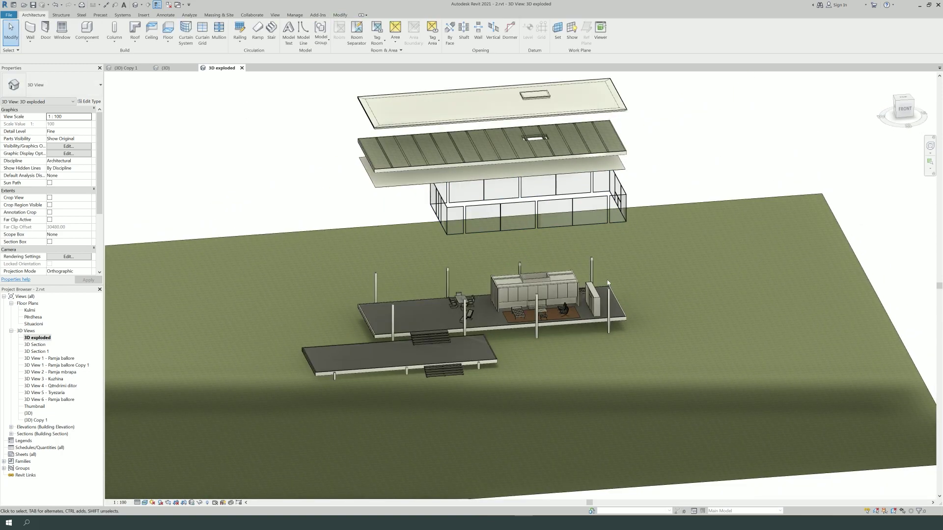
click(610, 273)
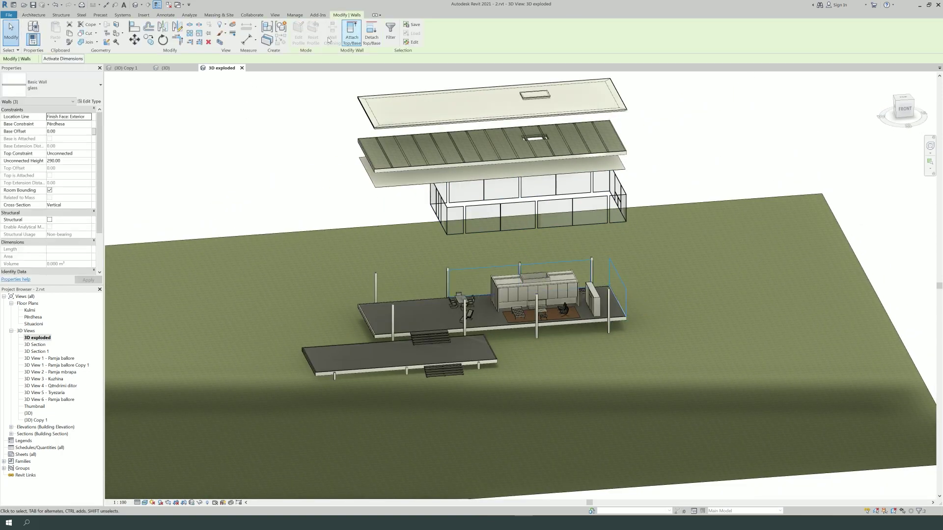
double_click(491, 211)
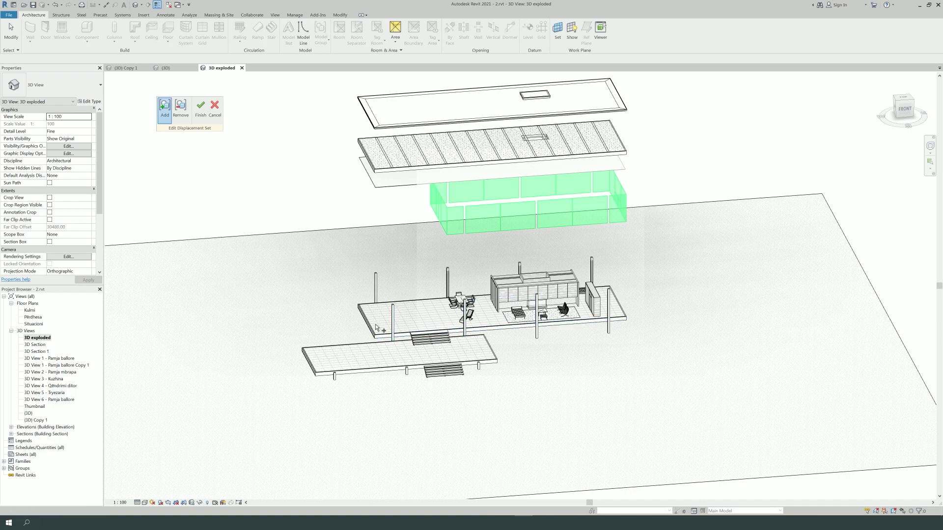
click(200, 106)
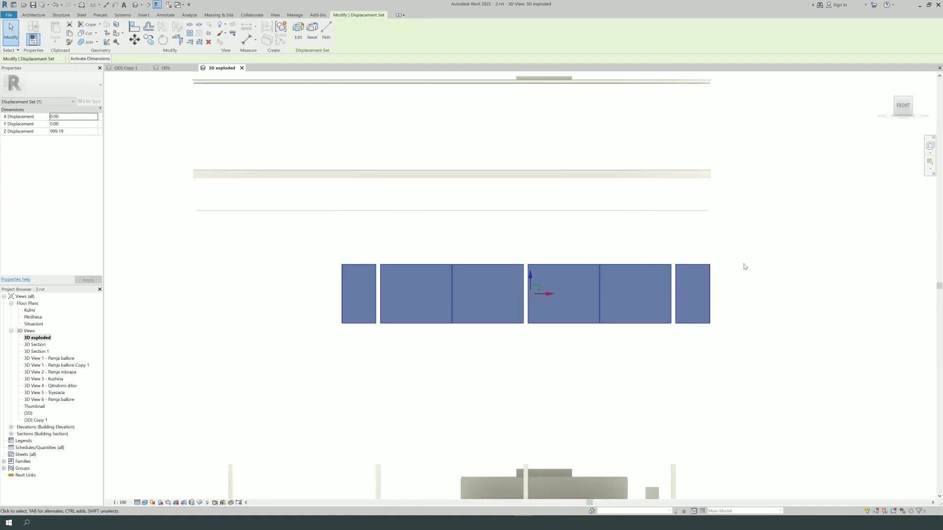
drag(668, 320, 344, 393)
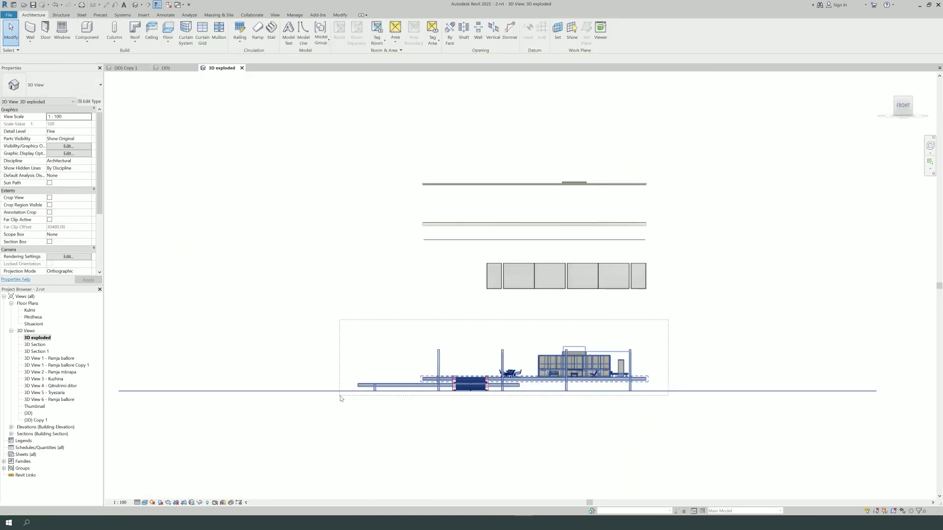
Filter the crossing selection down to only the Structural Columns category
click(329, 32)
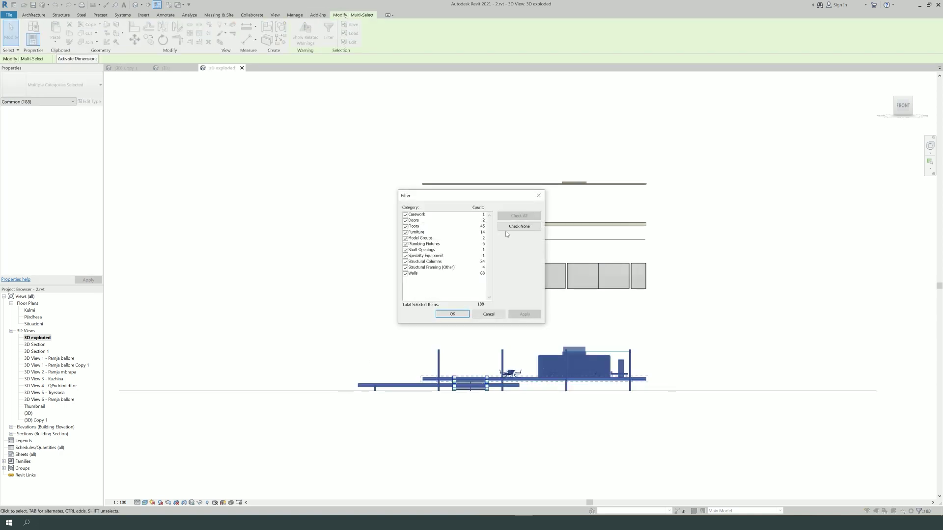
click(405, 268)
click(405, 262)
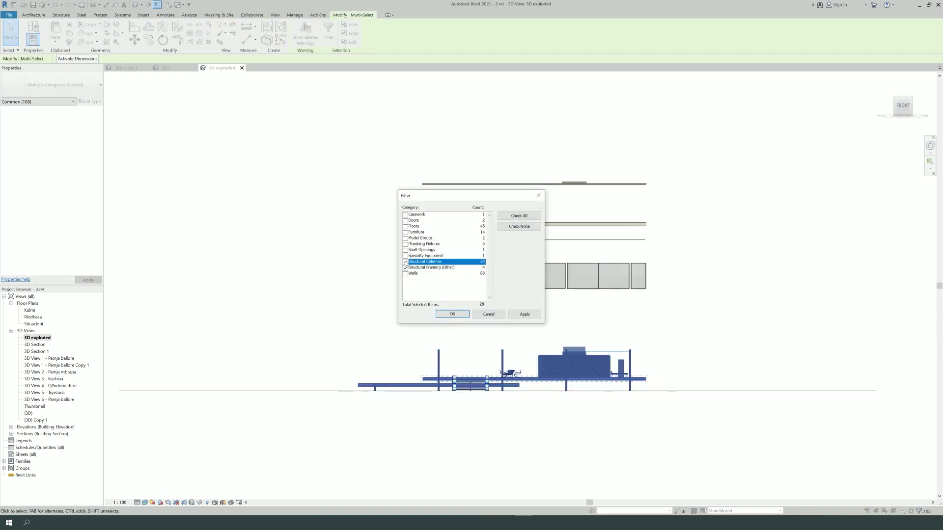
click(452, 314)
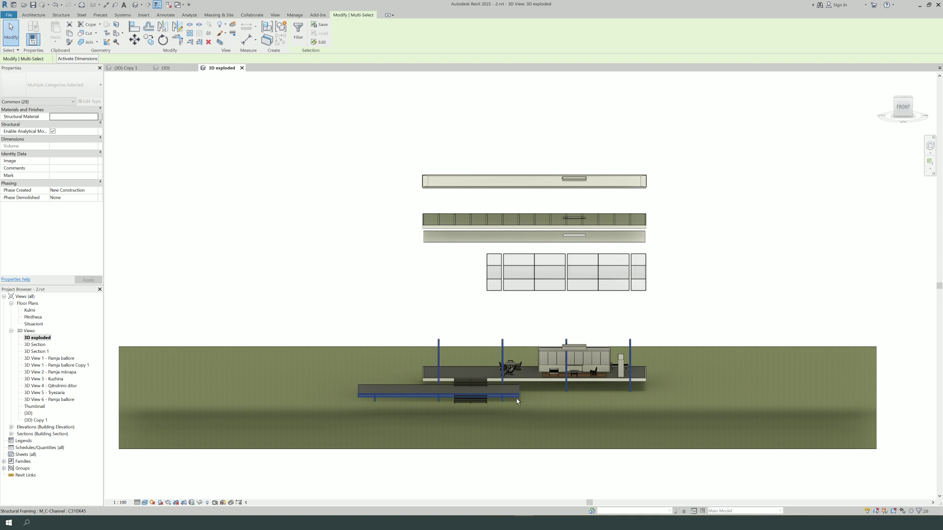
shift+click(517, 399)
click(298, 31)
click(406, 220)
click(453, 314)
Displace the columns as their own set, lift them, then lower the top roof slab set
scroll(448, 411, up, 2)
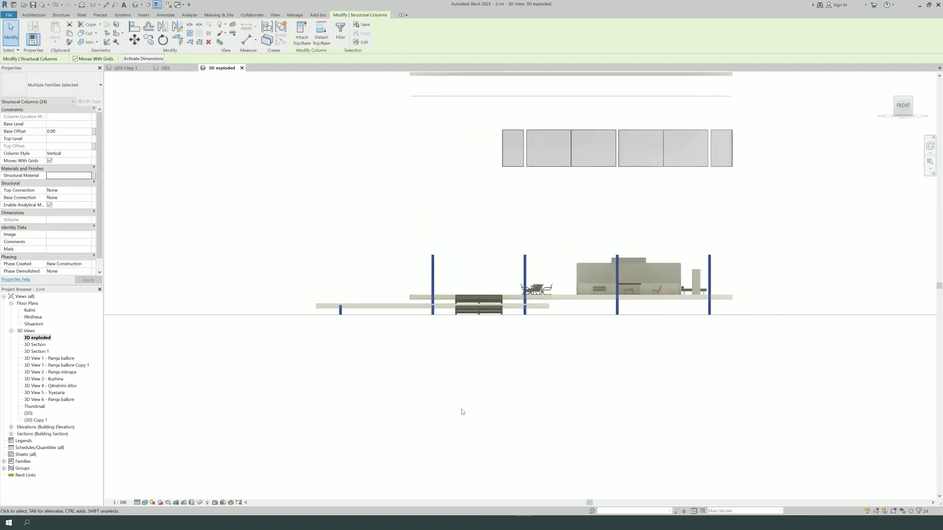
scroll(448, 411, down, 2)
click(221, 26)
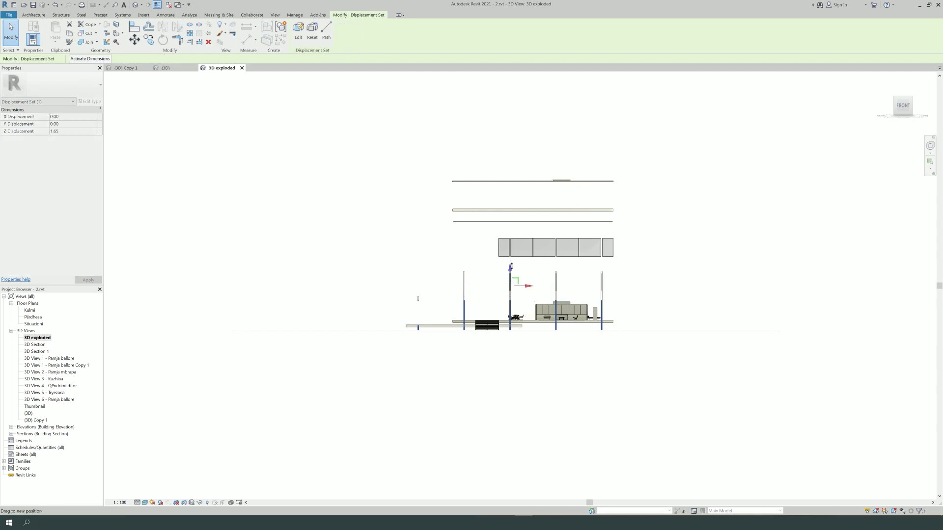
drag(516, 315, 516, 283)
click(567, 247)
click(518, 182)
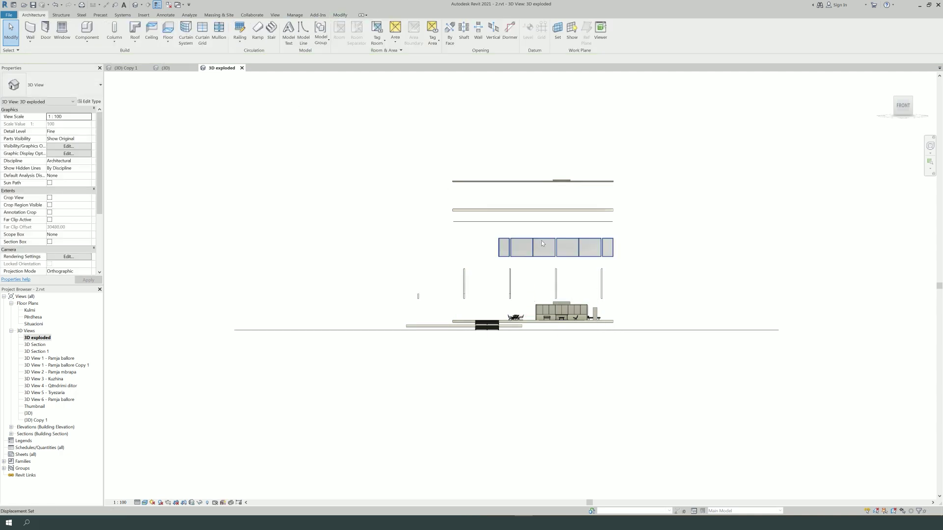
mouse_move(532, 164)
mouse_down()
mouse_move(533, 193)
mouse_move(530, 183)
mouse_up()
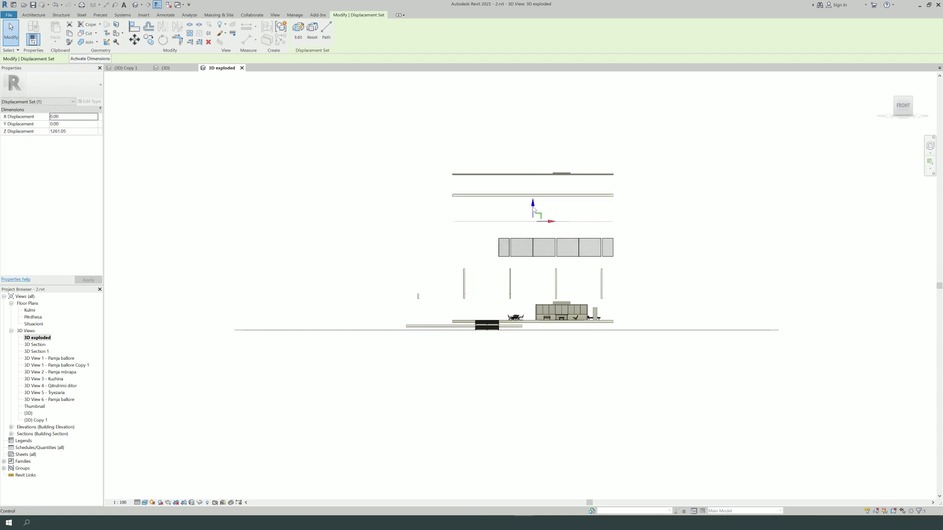
Raise the column set higher and drop the glass panel set below the columns
click(559, 241)
drag(558, 234, 558, 224)
click(510, 275)
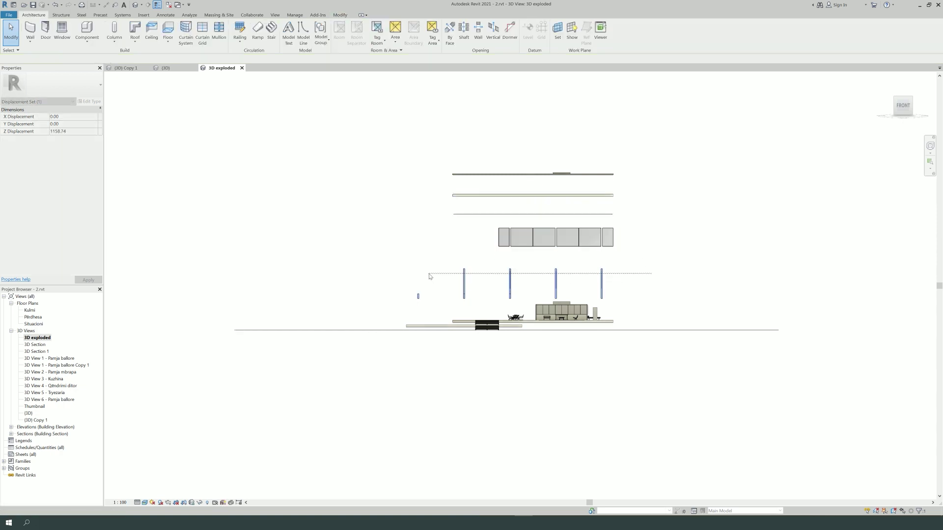
drag(512, 269, 504, 260)
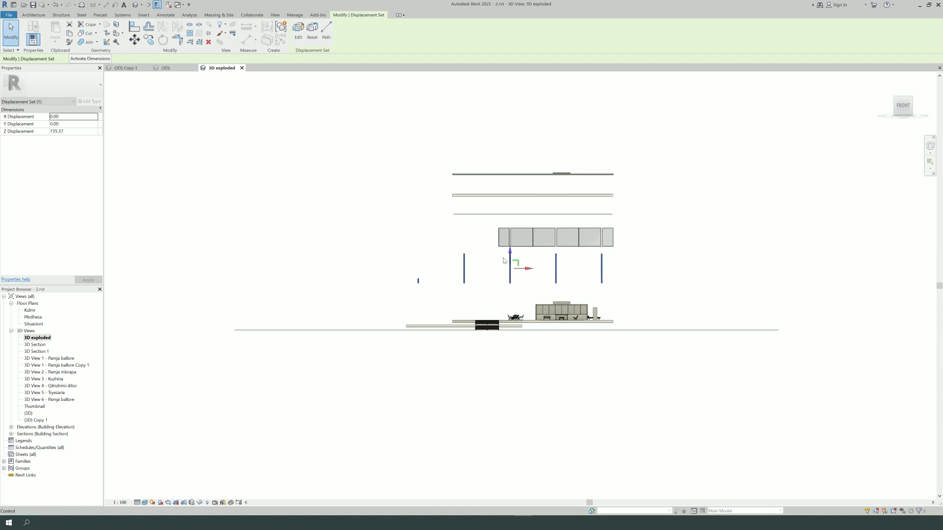
click(565, 237)
drag(565, 237, 565, 268)
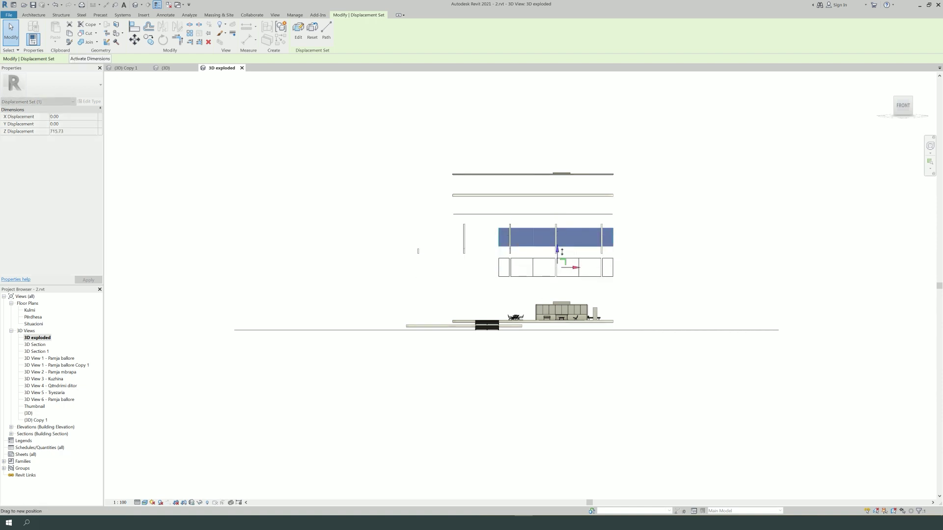
Select the terrace slab and steps area with a crossing window
click(547, 330)
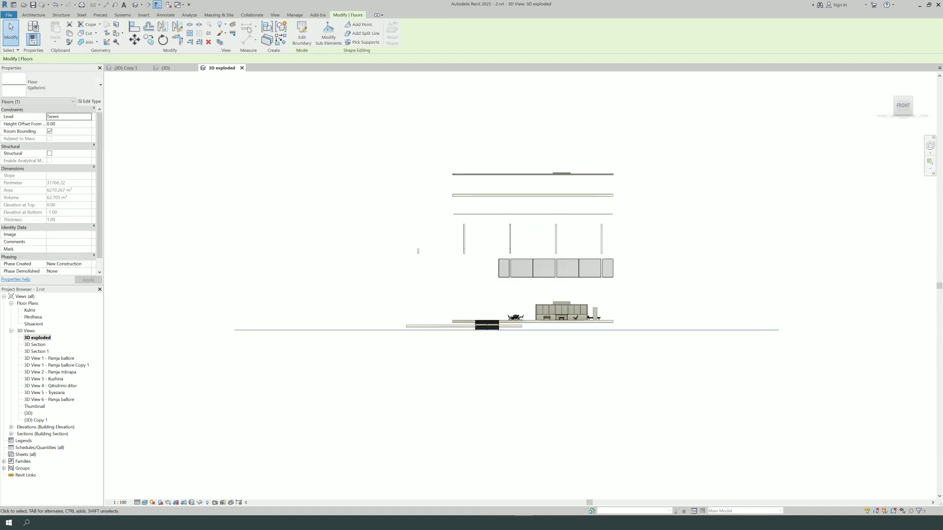
key(Escape)
scroll(516, 339, up, 1)
drag(557, 316, 391, 290)
Displace the terrace slab alone with DE and push it further down
scroll(484, 288, up, 3)
scroll(504, 288, up, 2)
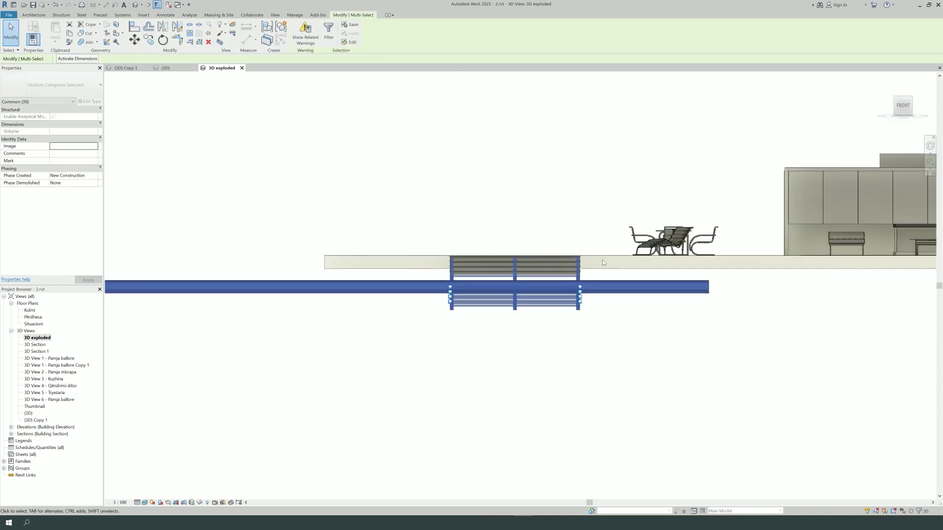
shift+click(431, 261)
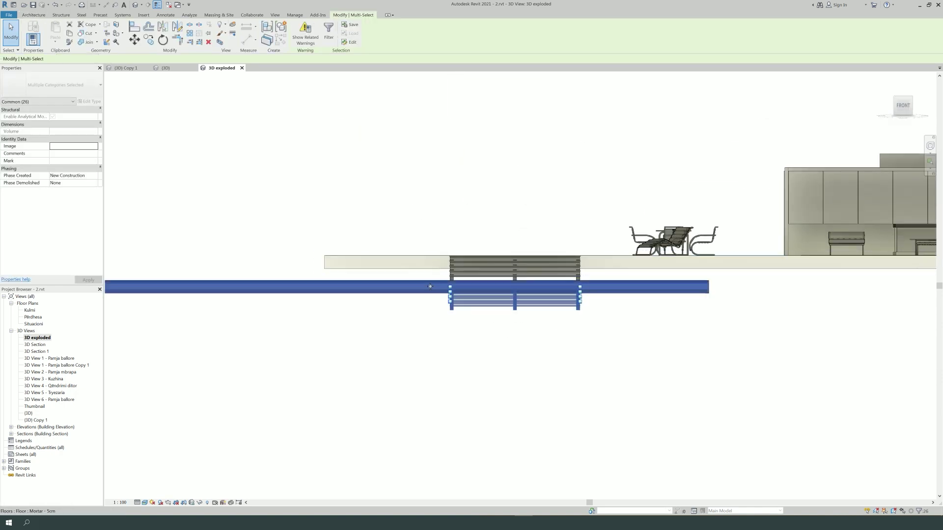
scroll(430, 286, down, 3)
key(d)
key(e)
drag(412, 319, 412, 339)
click(506, 314)
Explode the lower floor slab as a new displacement set and finish editing its members
scroll(506, 315, down, 1)
drag(726, 320, 338, 283)
shift+drag(678, 243, 444, 279)
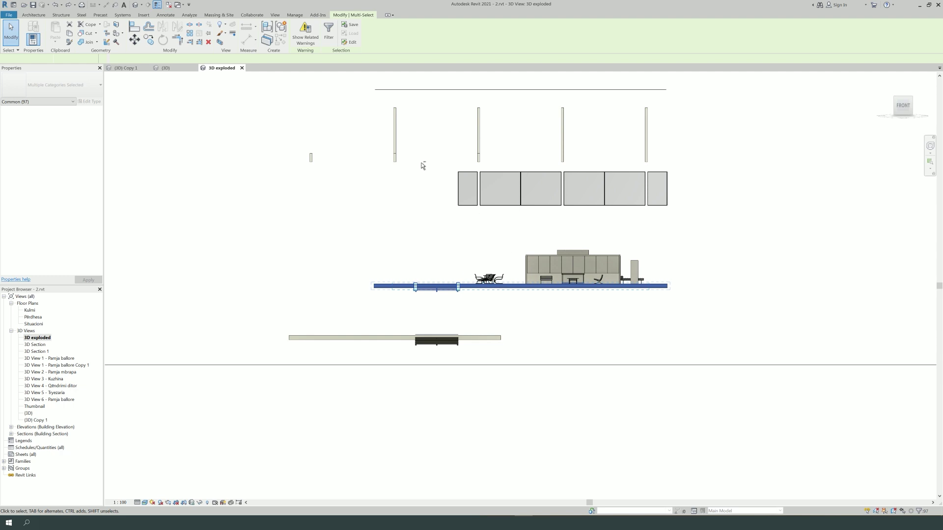
key(d)
key(e)
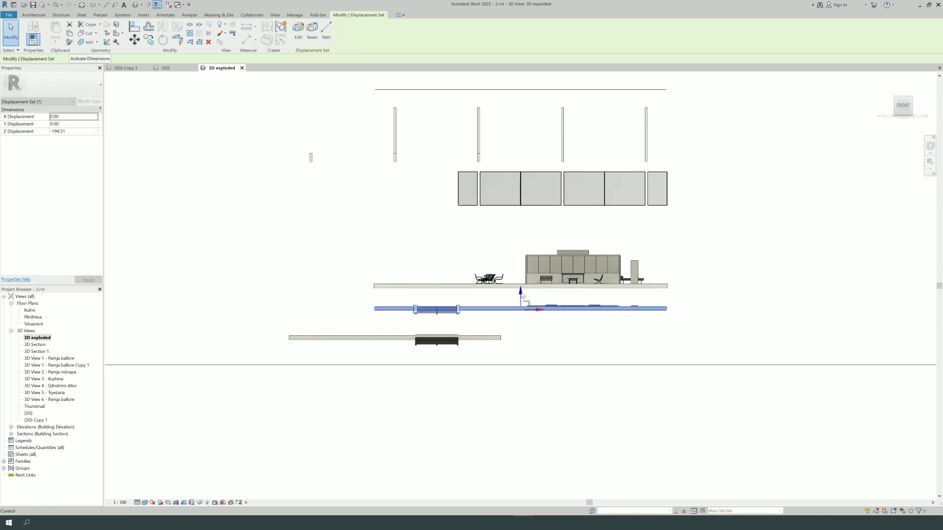
click(298, 30)
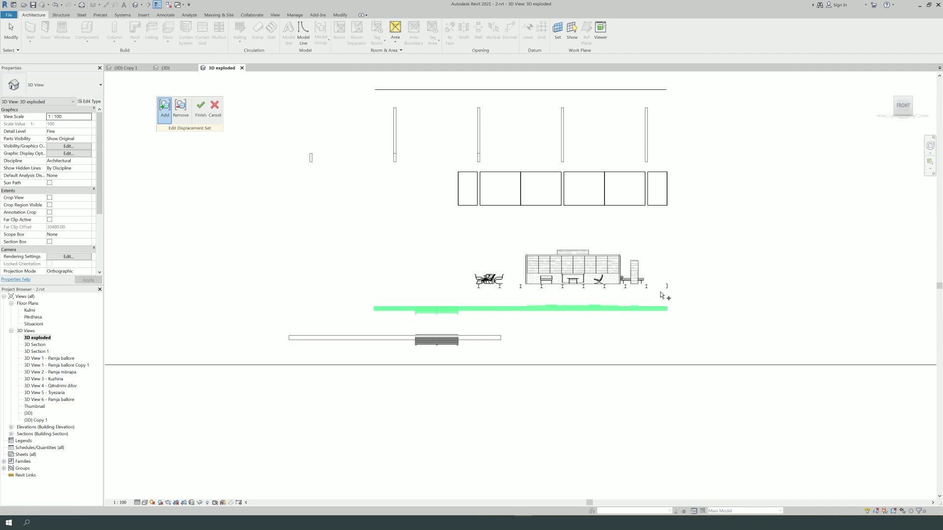
click(201, 108)
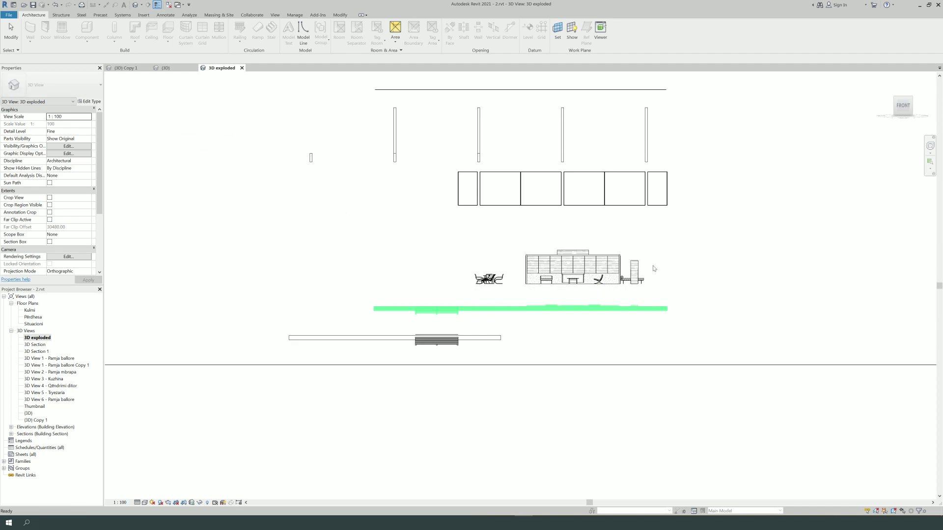
scroll(500, 161, up, 4)
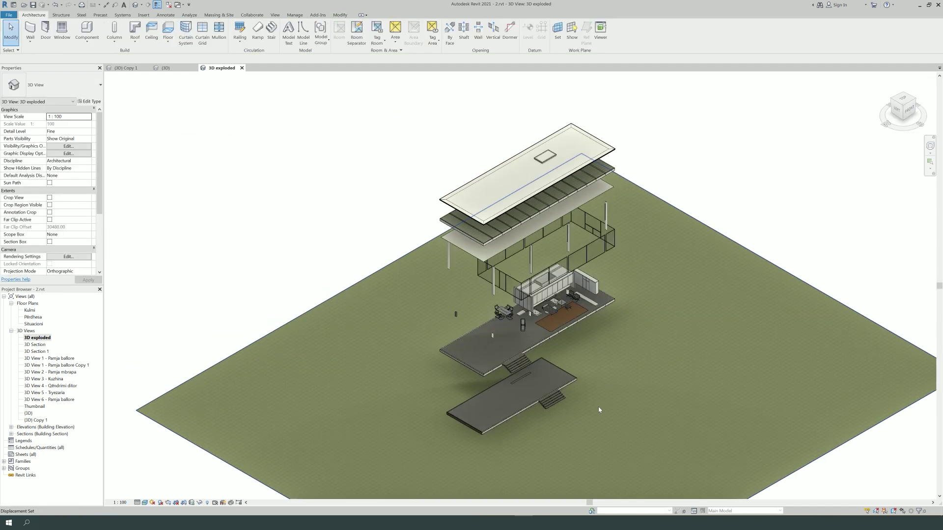
Check the glass panel and ceiling layer spacing from the FRONT view, then return Home
click(907, 115)
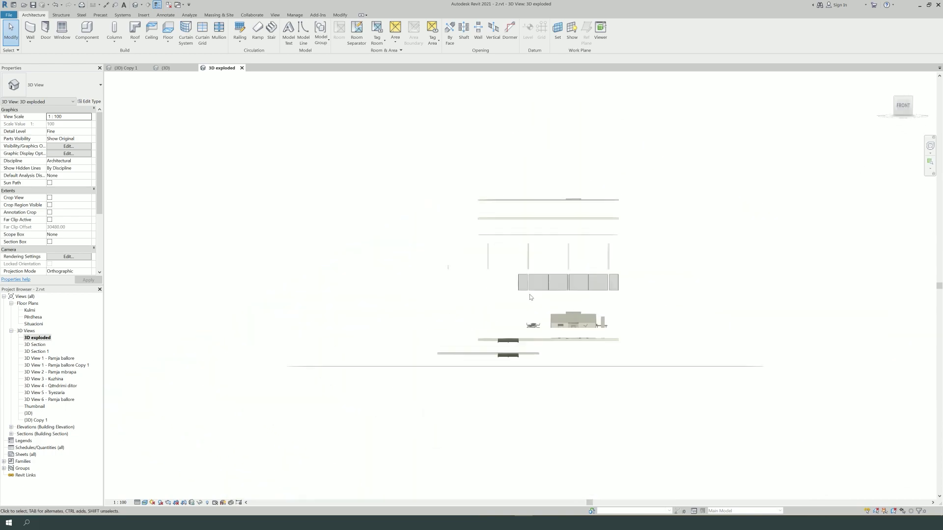
click(573, 287)
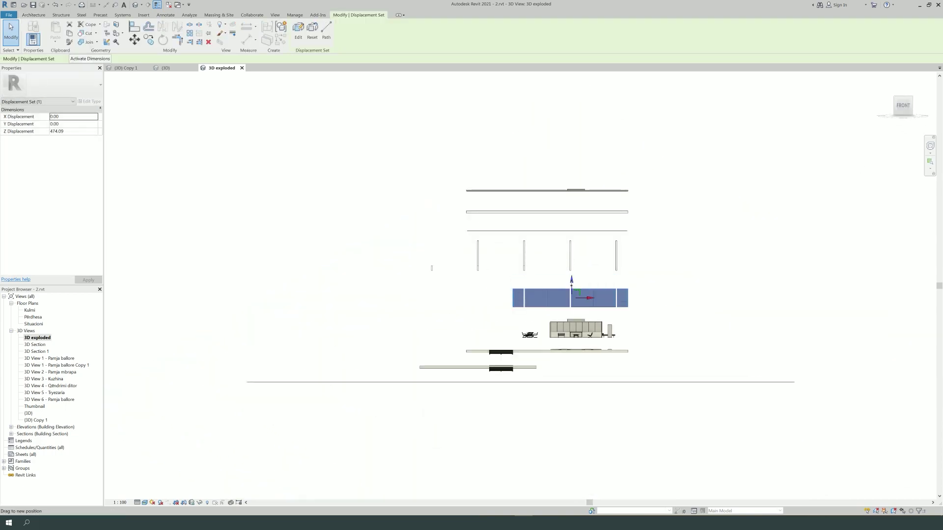
key(Escape)
click(562, 203)
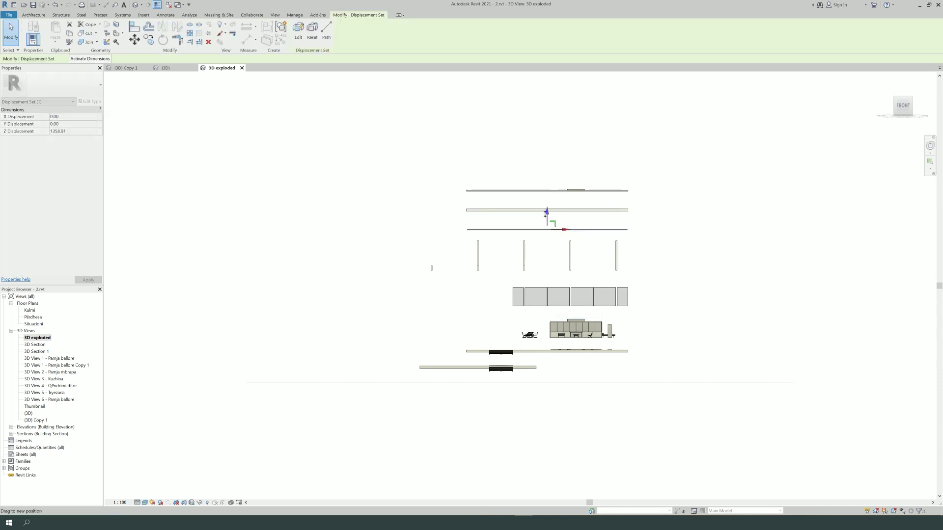
click(573, 290)
key(Escape)
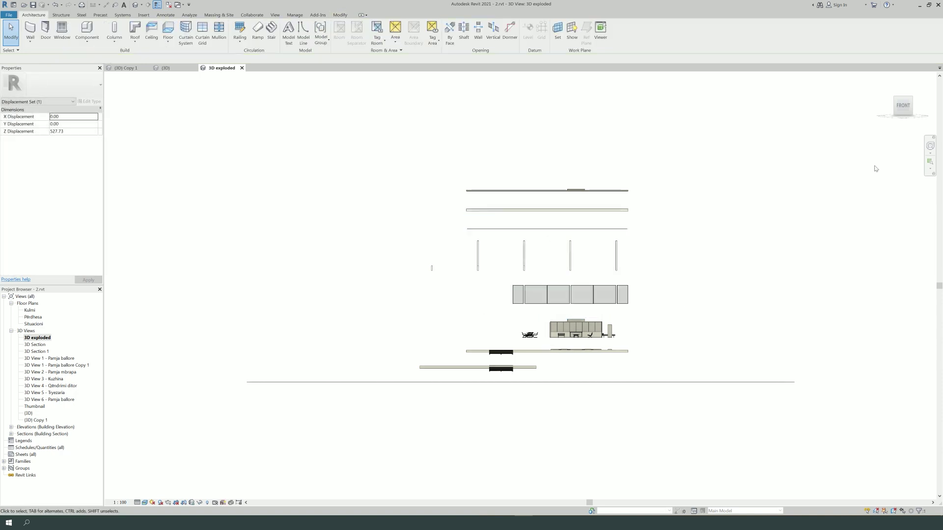
click(894, 97)
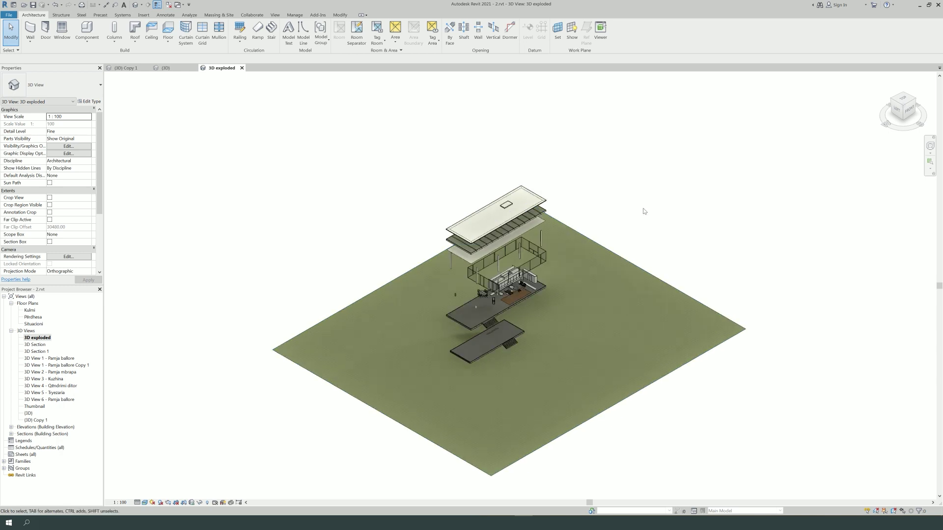
scroll(644, 212, up, 3)
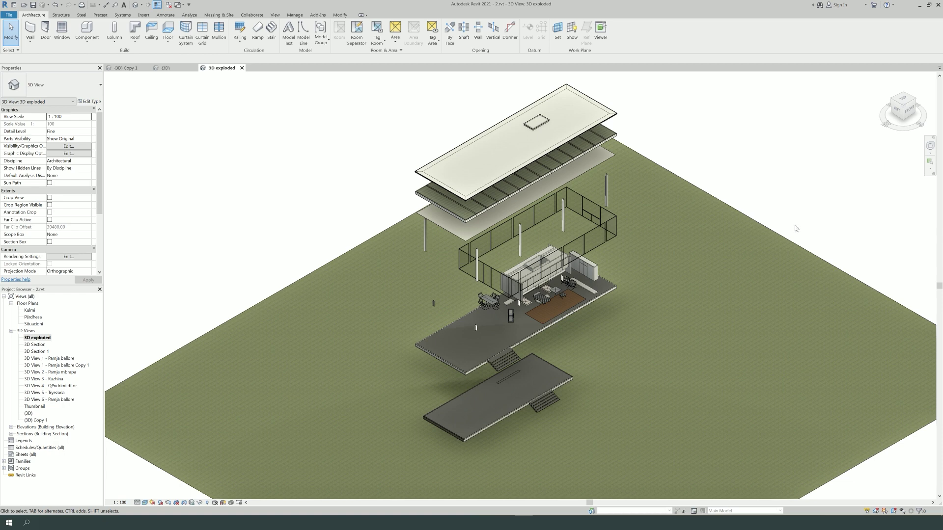
Add a displacement path from a corner of the glass roof layer
click(452, 209)
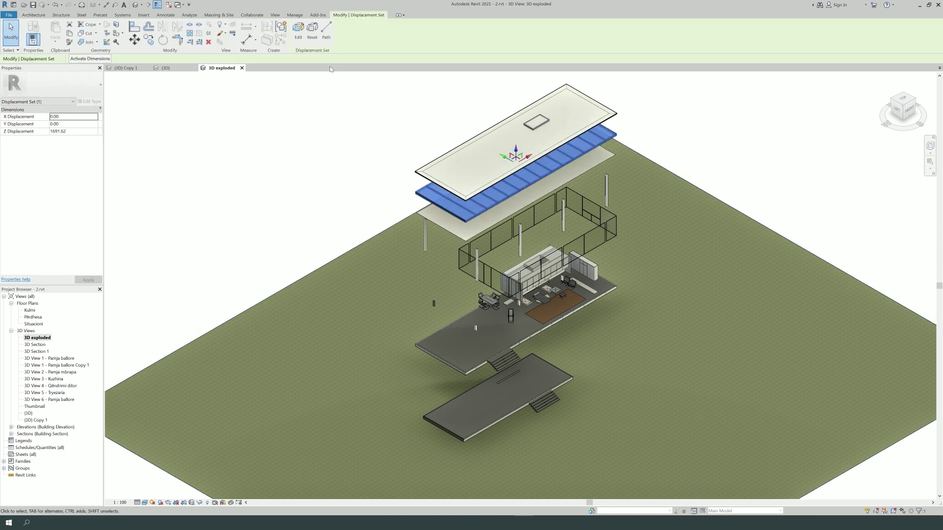
click(325, 32)
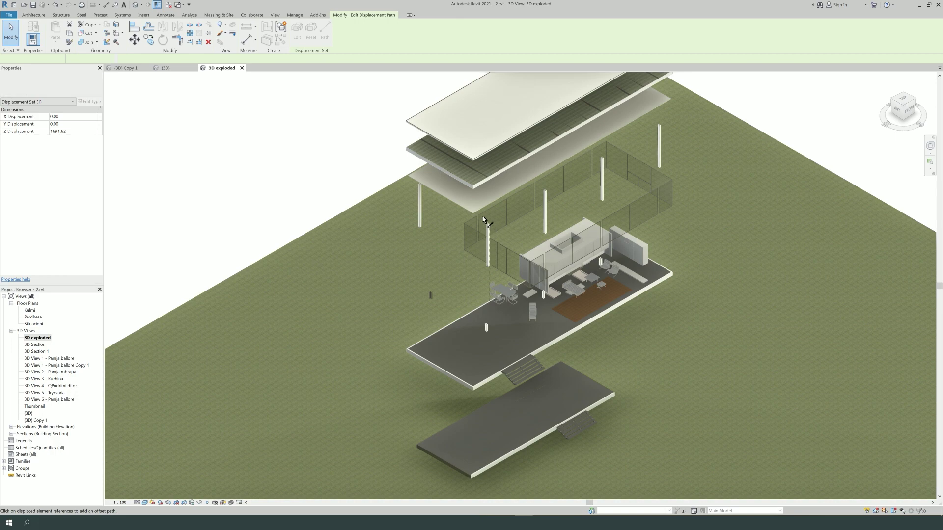
scroll(444, 307, up, 2)
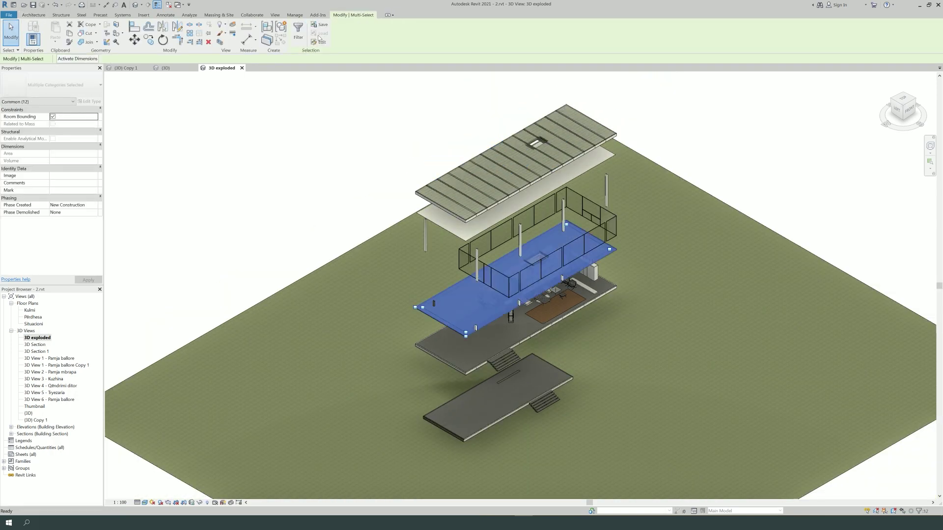
click(436, 190)
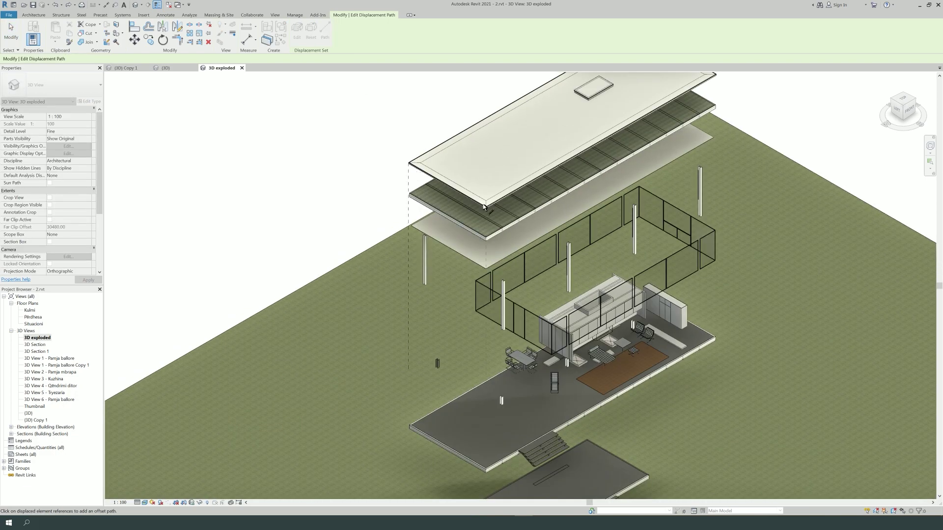
middle_drag(588, 127, 304, 278)
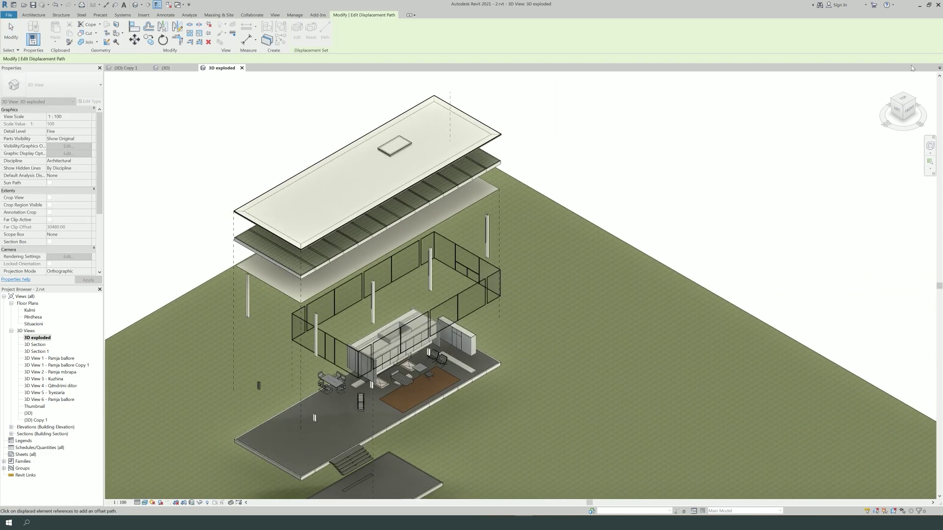
click(915, 101)
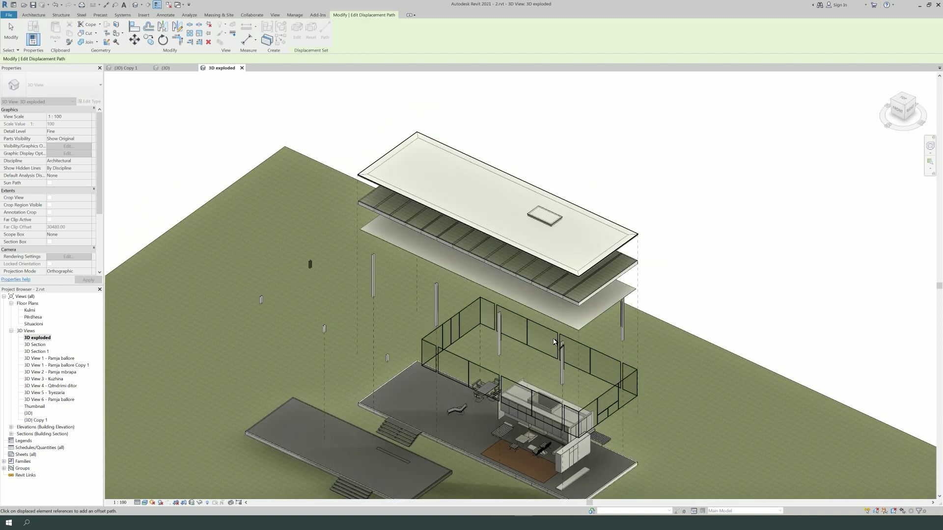
key(Escape)
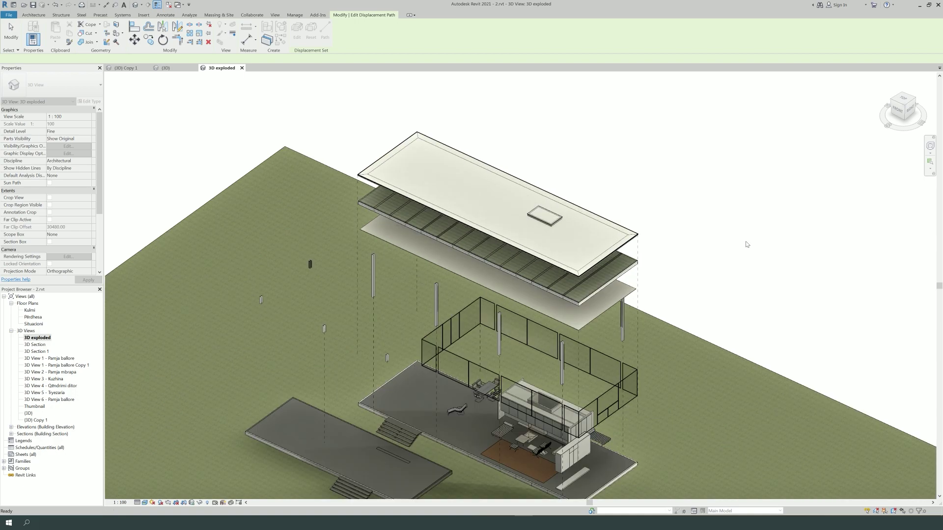
key(Escape)
shift+middle_drag(800, 228, 932, 247)
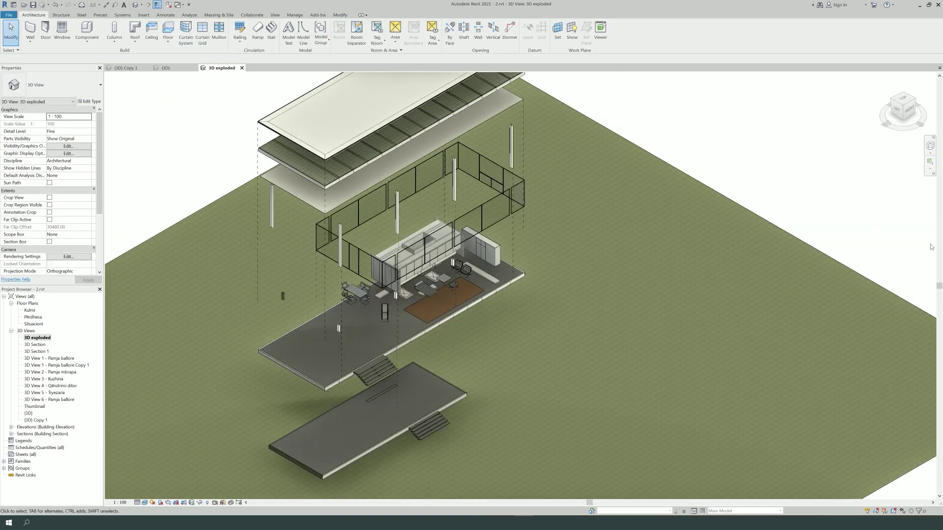
scroll(932, 247, down, 4)
Add a displacement path from the lower slab corner
click(383, 307)
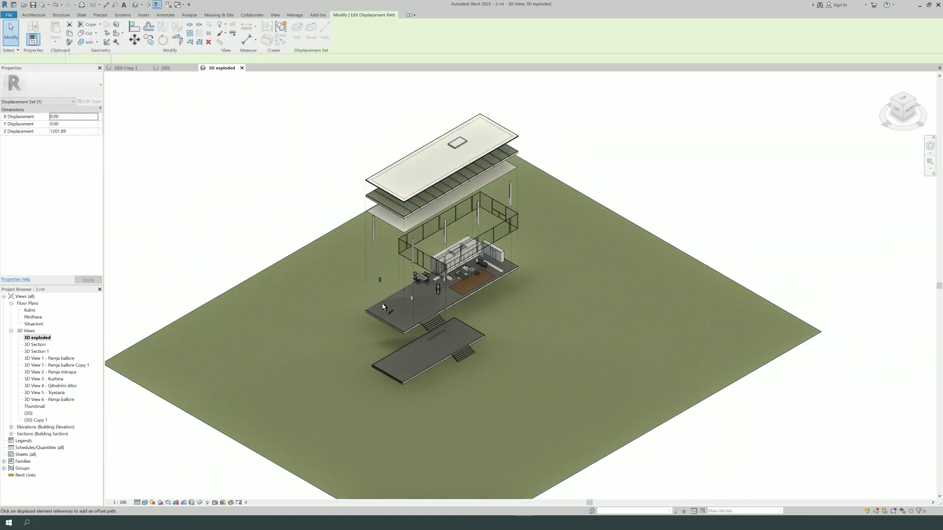
key(Escape)
scroll(383, 307, up, 2)
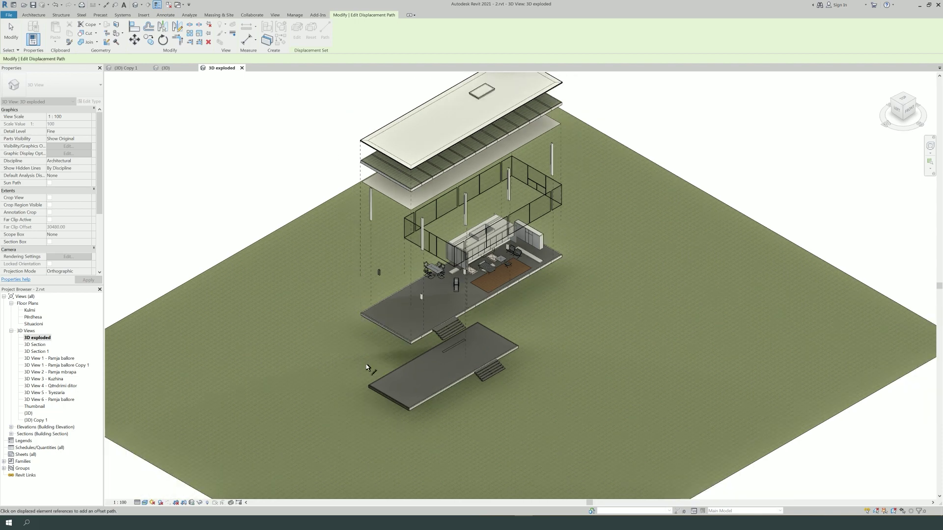
scroll(560, 263, up, 1)
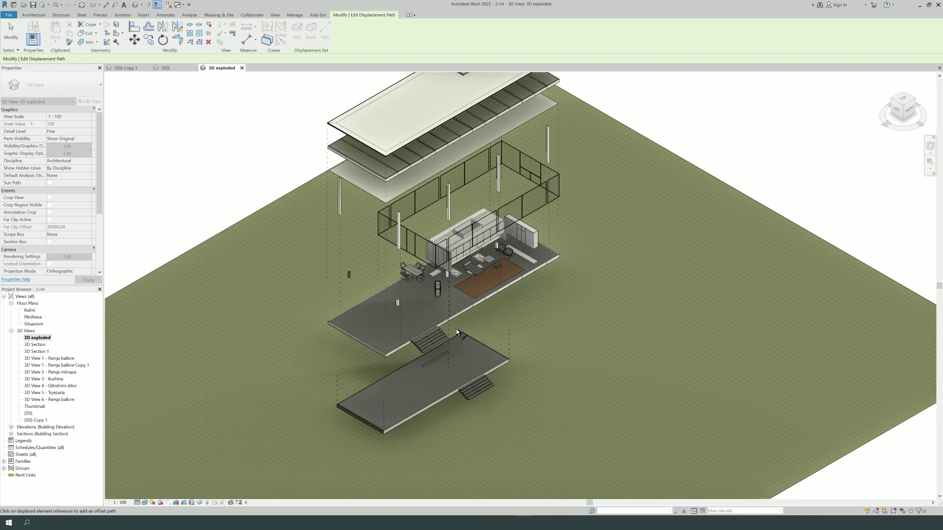
scroll(478, 338, down, 1)
click(478, 339)
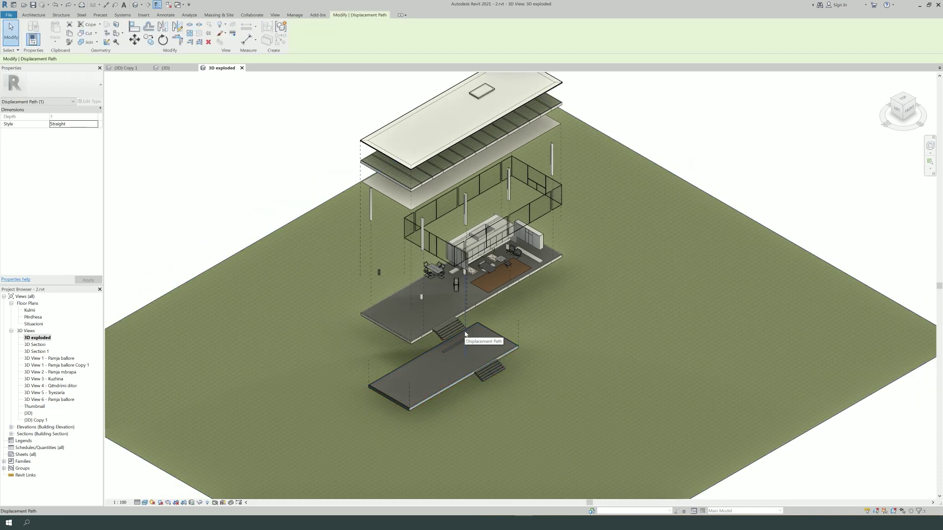
shift+middle_drag(455, 354, 471, 343)
key(Escape)
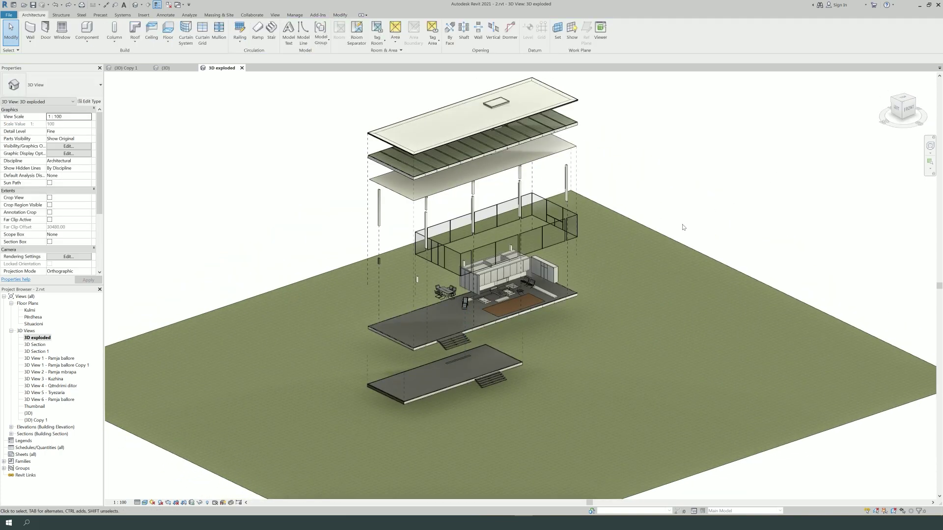
Start adding more displacement paths to the roof displacement set
click(572, 105)
click(324, 29)
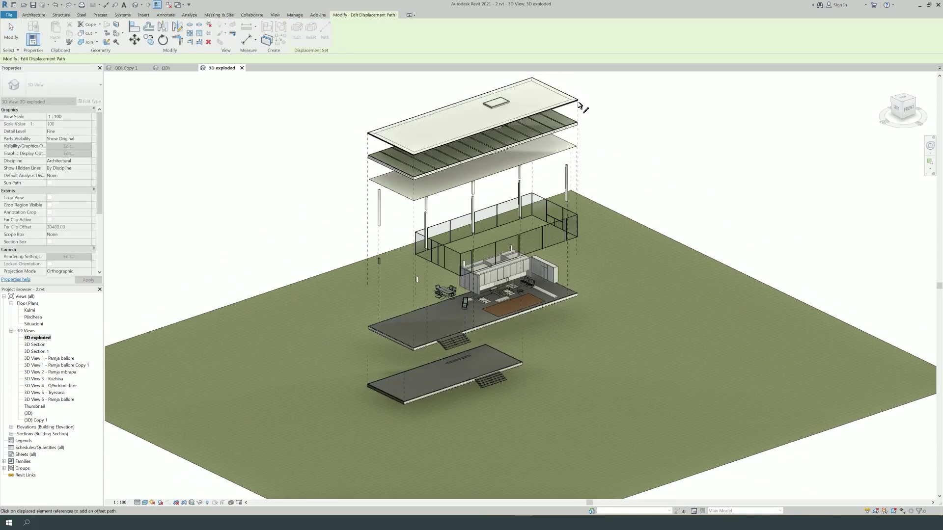
scroll(506, 329, up, 2)
scroll(482, 351, up, 5)
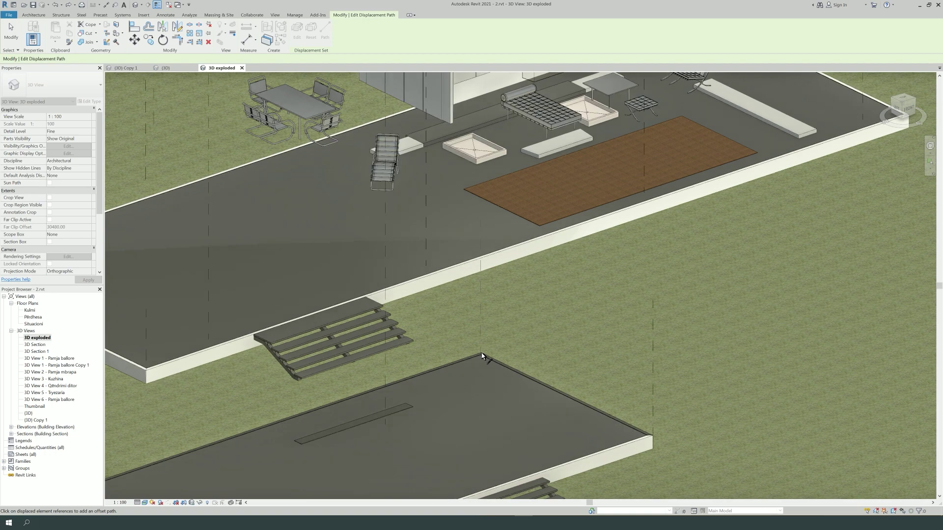
Edit and finish the lower slab displacement set, then zoom out and deselect
click(305, 160)
click(298, 32)
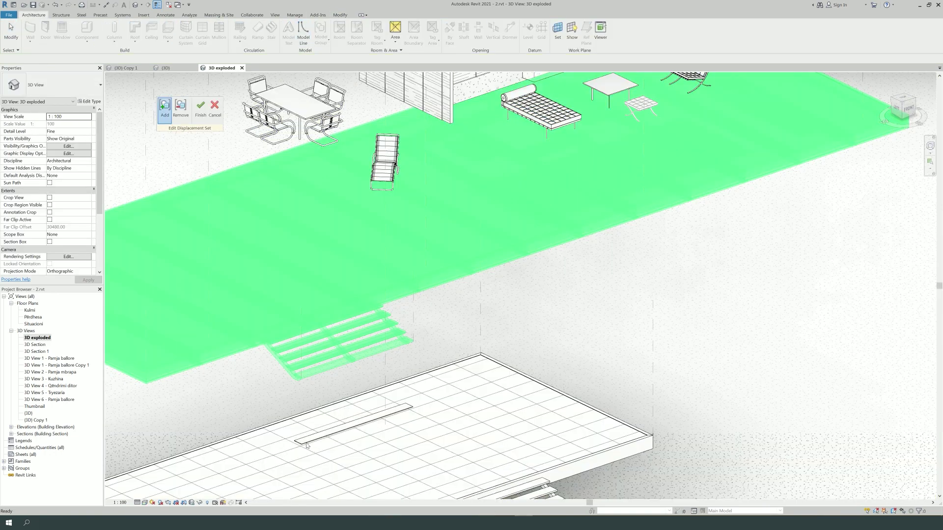
click(200, 108)
click(264, 137)
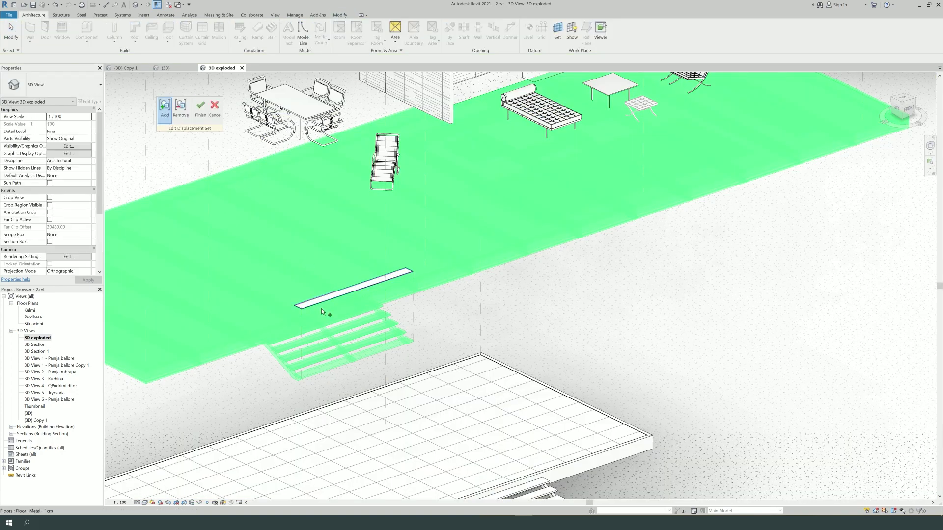
click(200, 108)
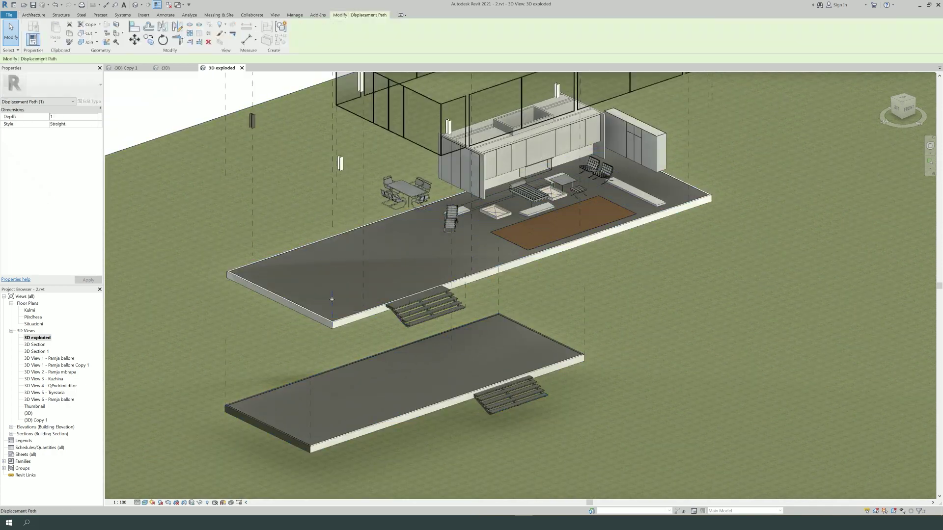
scroll(454, 407, down, 5)
click(641, 184)
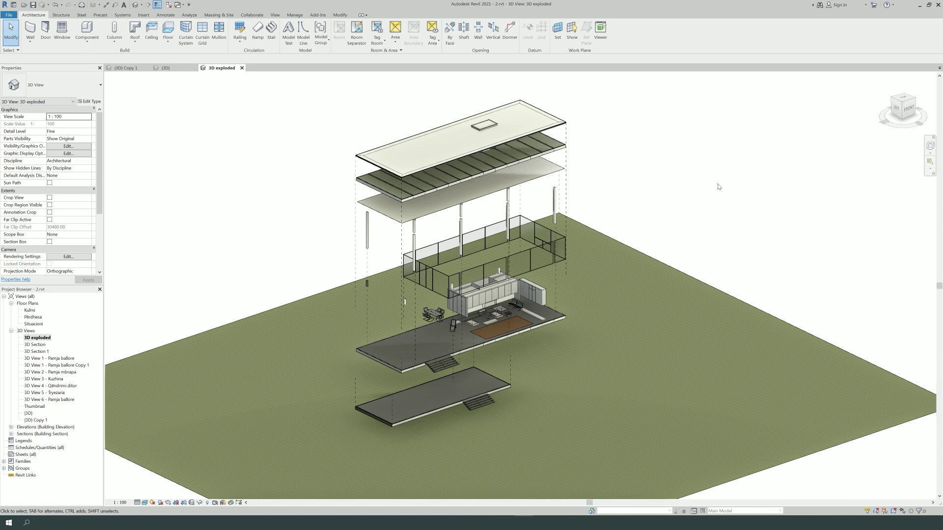
Override displacement paths by category: colour White, line weight 8, pattern Dot 2mm
click(568, 205)
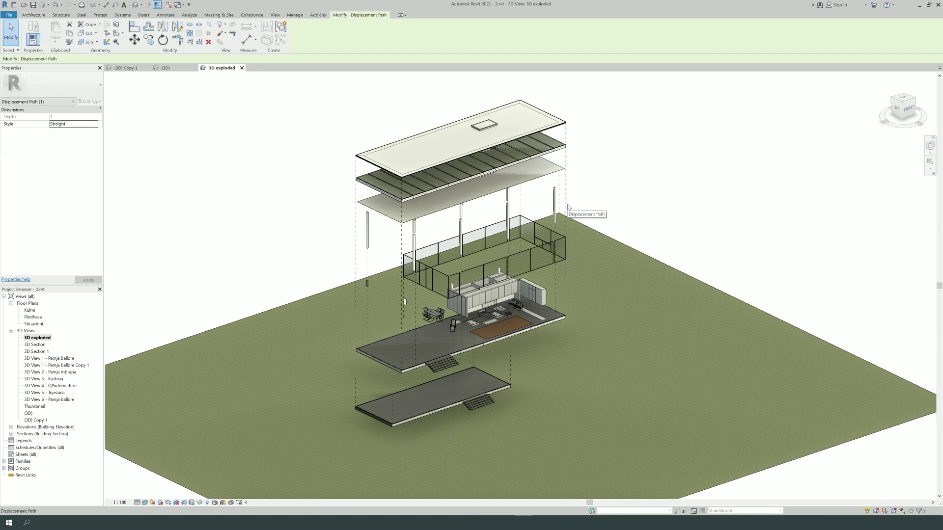
right_click(567, 206)
mouse_move(602, 242)
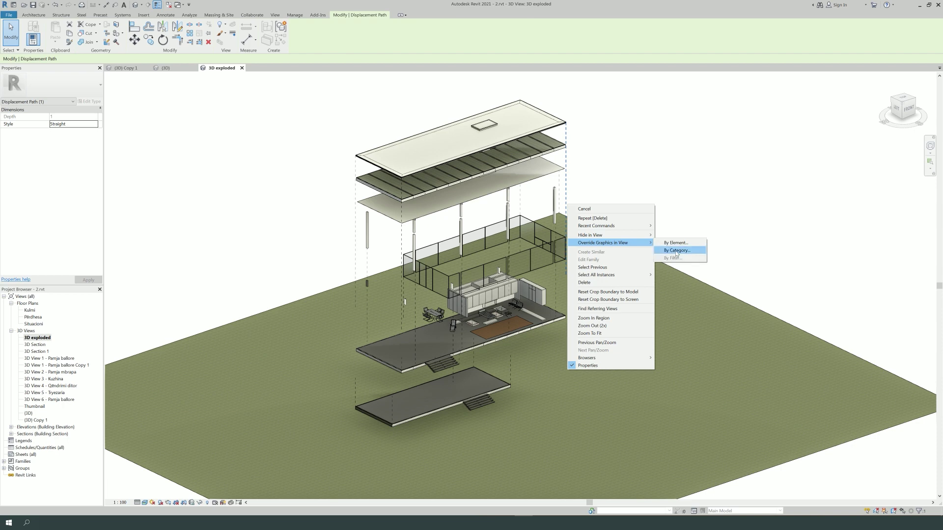
click(701, 253)
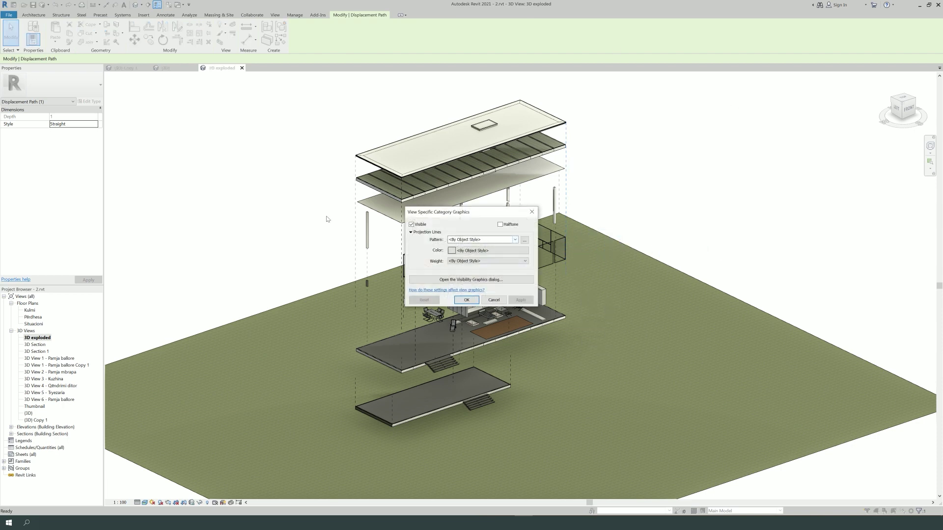
click(479, 251)
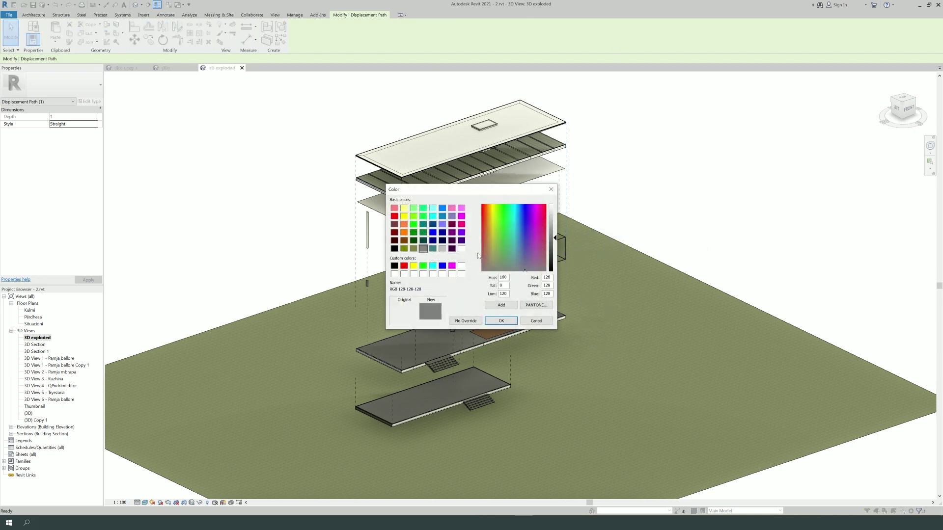
click(497, 321)
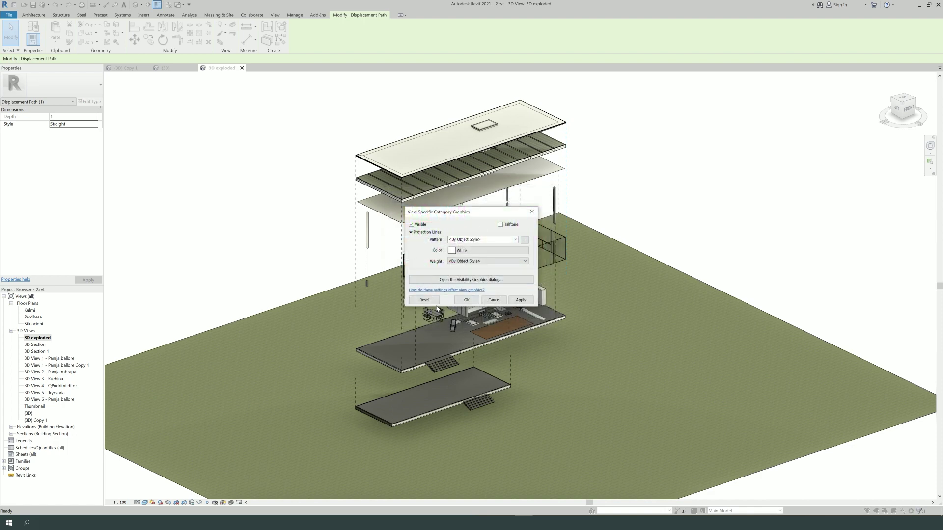
click(484, 262)
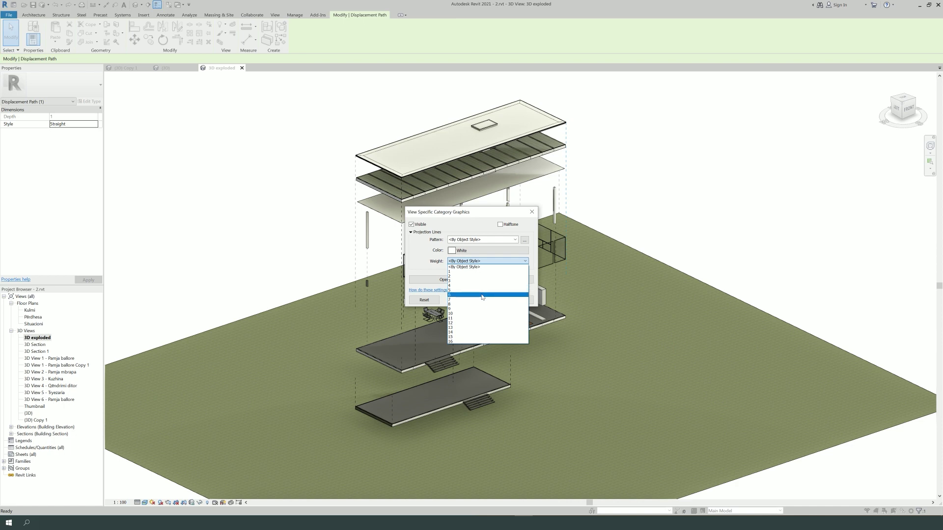
click(482, 299)
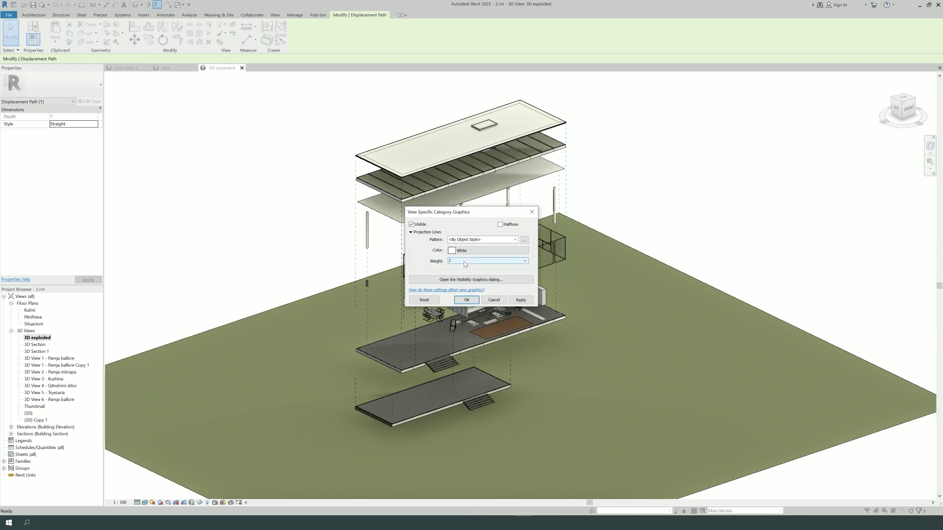
click(463, 262)
click(465, 304)
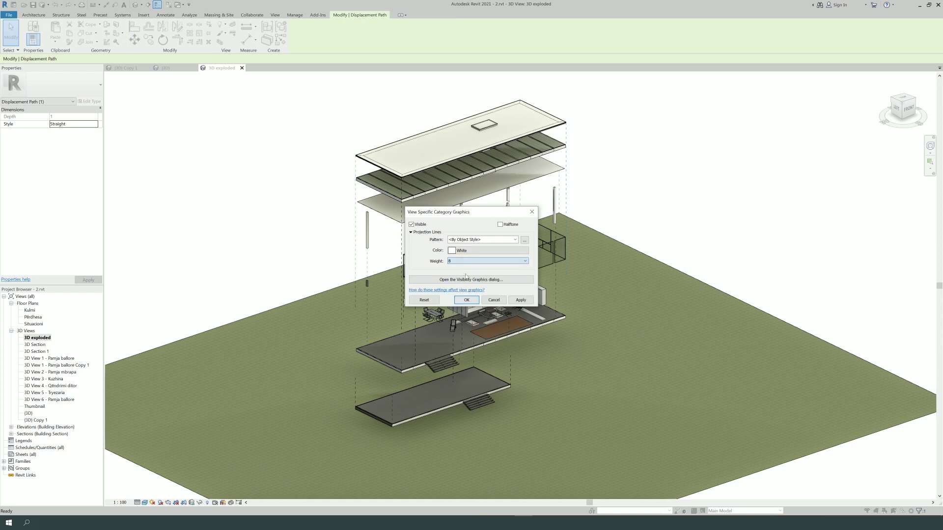
click(476, 240)
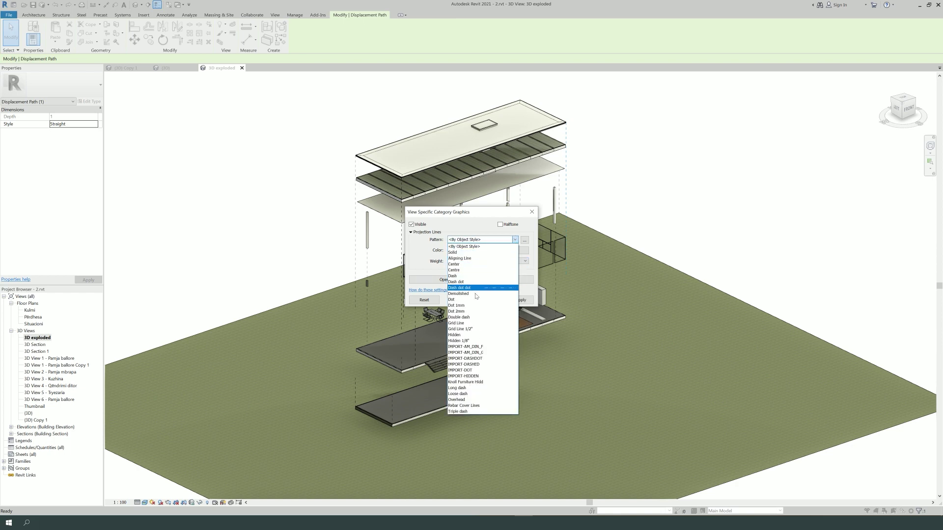
click(478, 313)
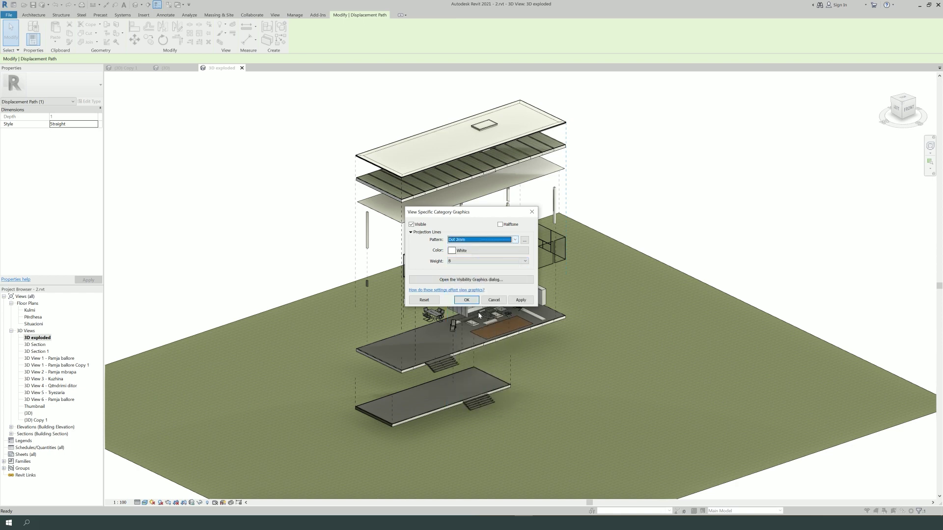
click(465, 303)
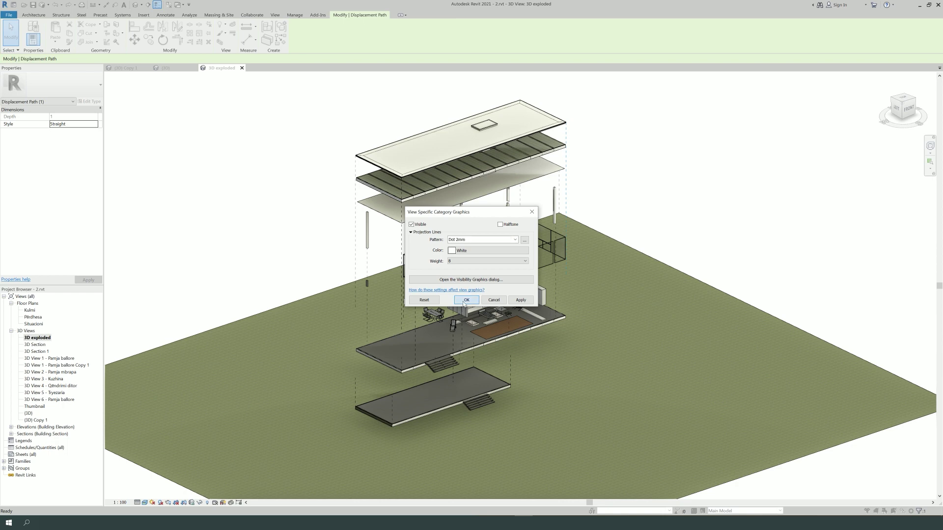
click(466, 300)
click(697, 211)
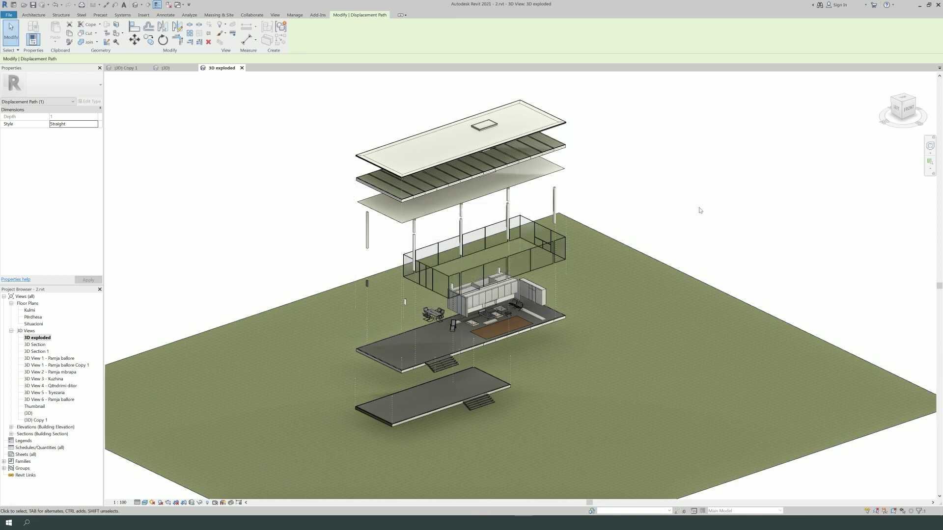
Turn on cast shadows in the exploded 3D view
click(163, 505)
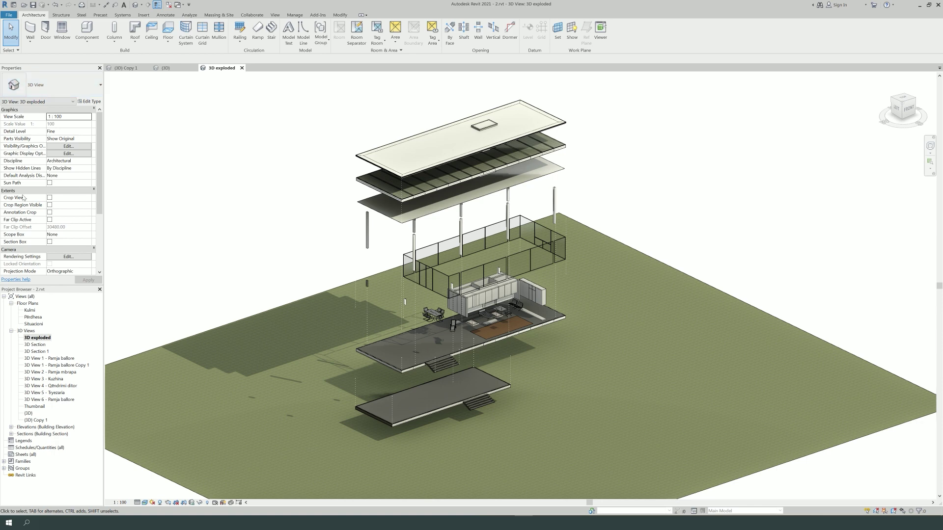
click(68, 153)
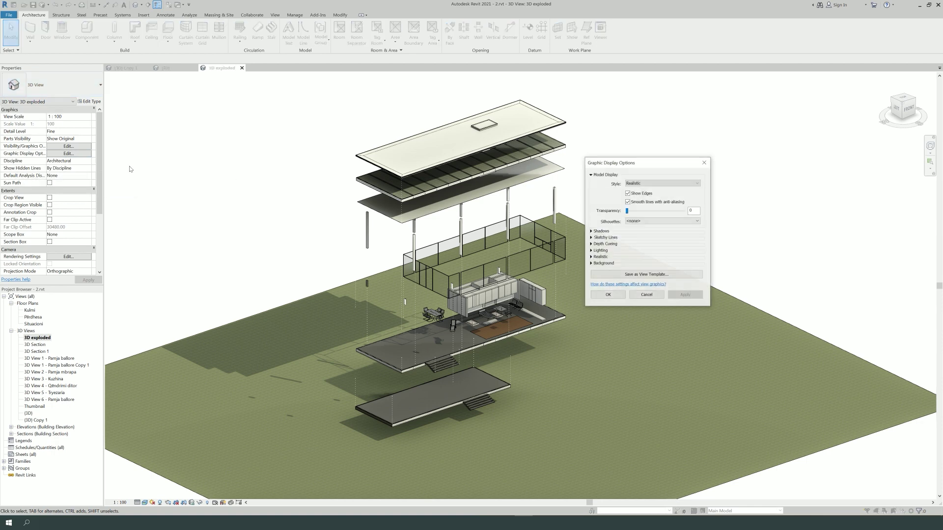
click(704, 163)
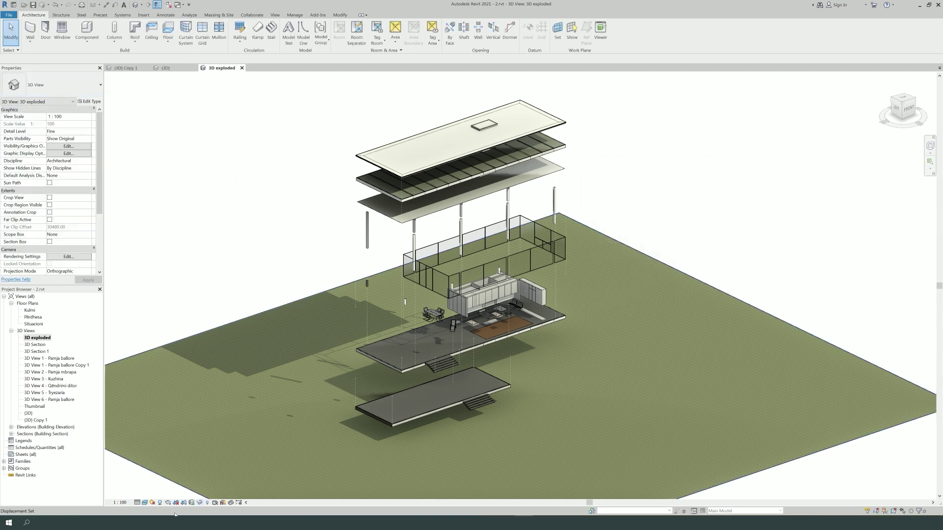
click(146, 503)
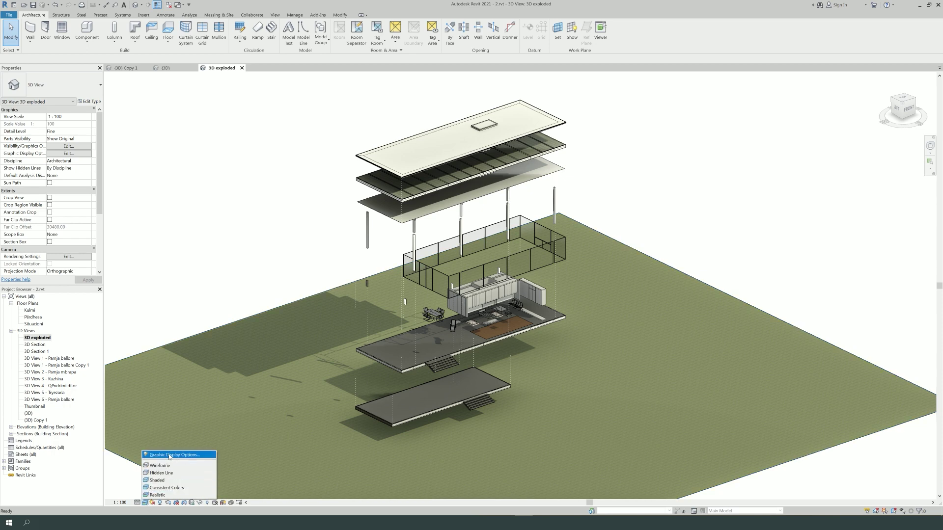
click(167, 455)
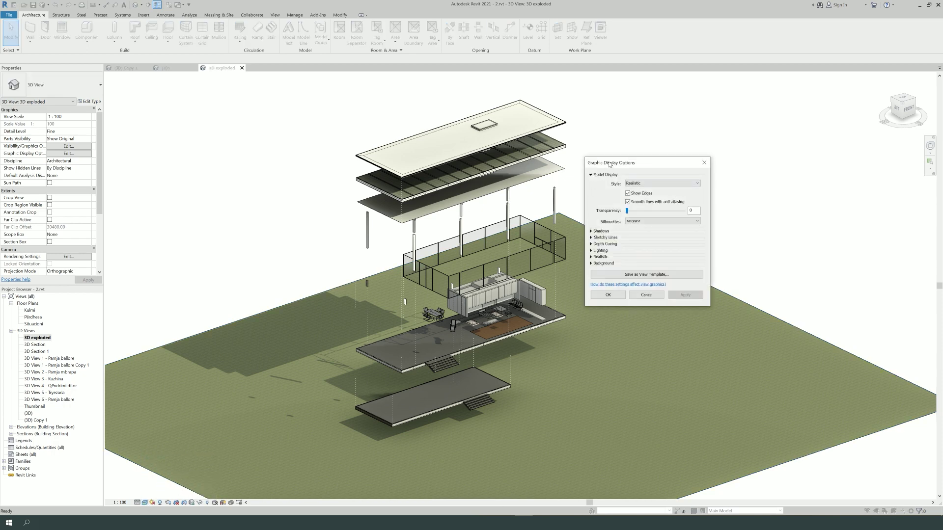
Set the Lighting shadow intensity to 30 in Graphic Display Options, then adjust the visual style
drag(609, 164, 598, 146)
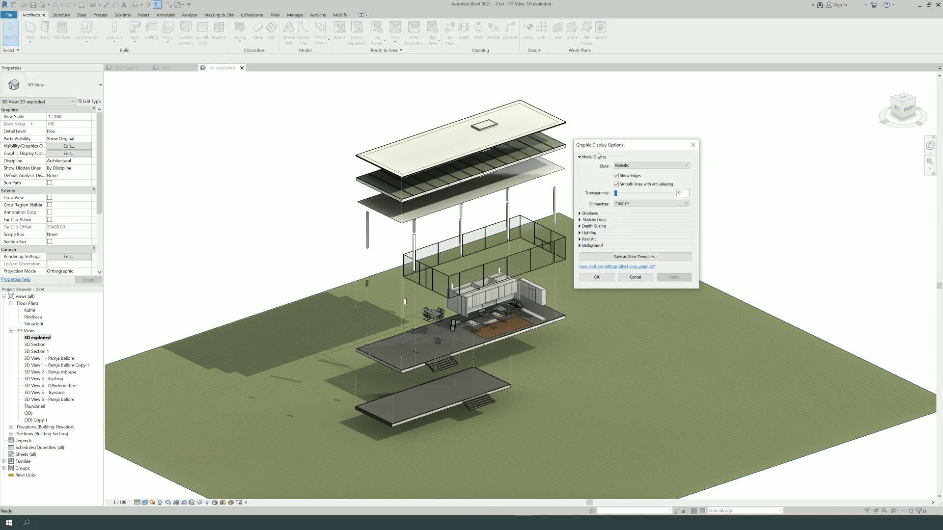
click(581, 215)
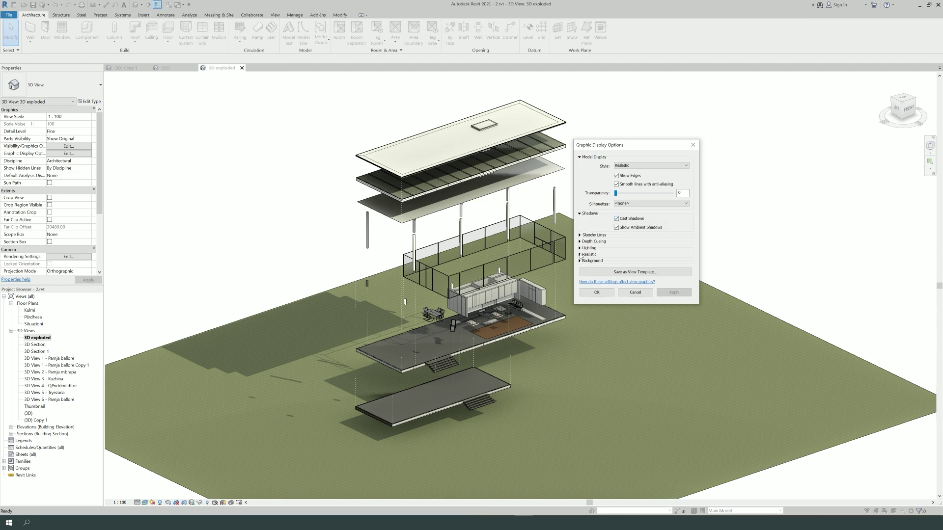
click(580, 249)
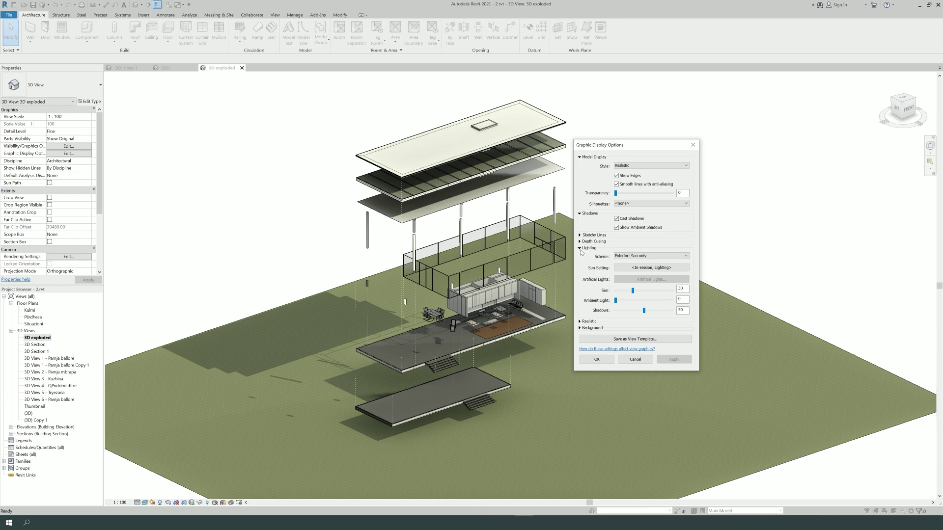
drag(644, 310, 639, 311)
drag(631, 315, 633, 315)
click(673, 361)
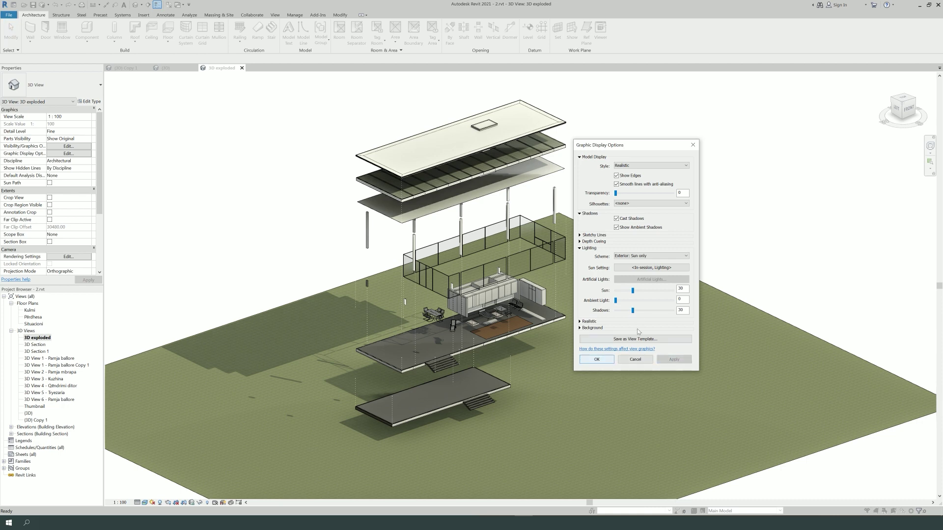
click(607, 360)
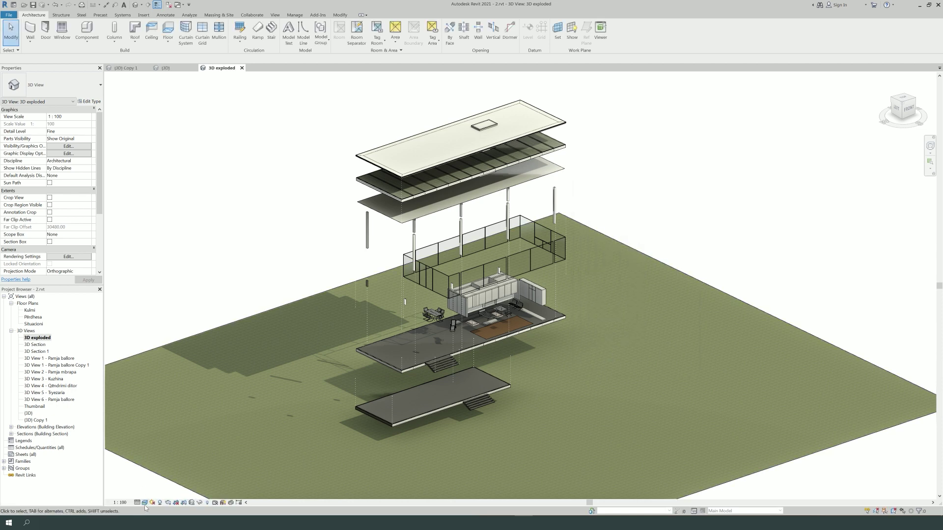
click(145, 503)
click(147, 482)
click(145, 503)
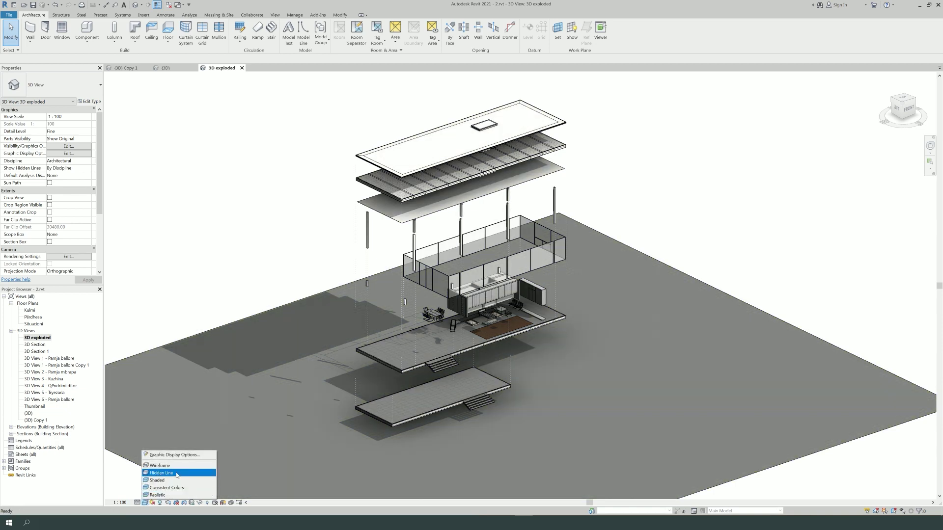
click(177, 475)
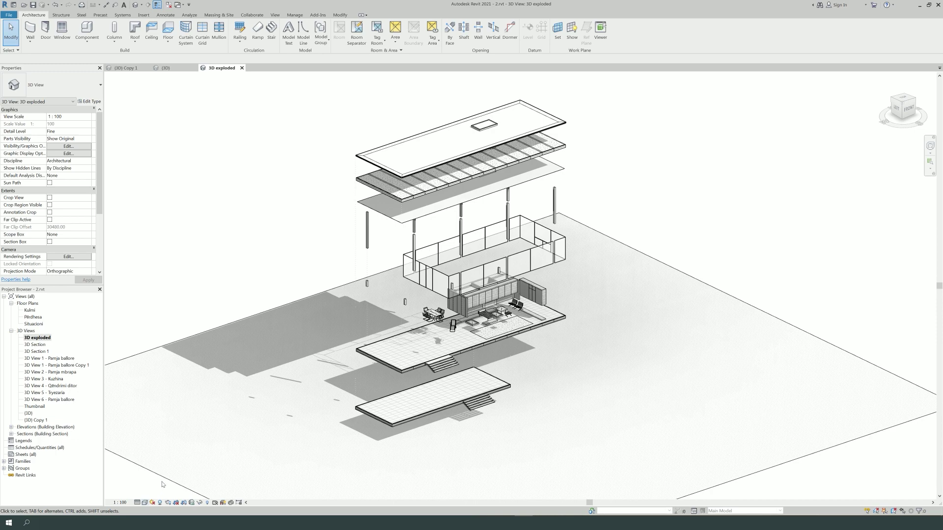
click(145, 503)
click(172, 490)
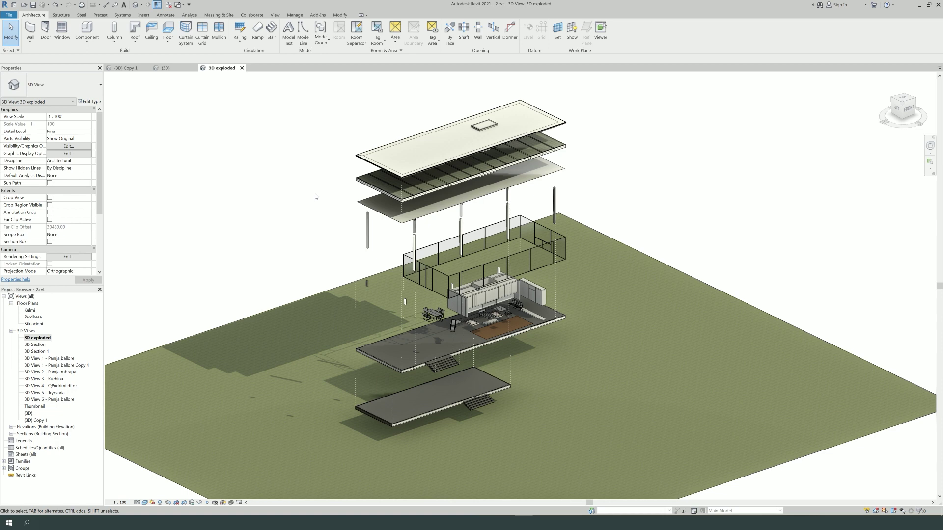
click(9, 14)
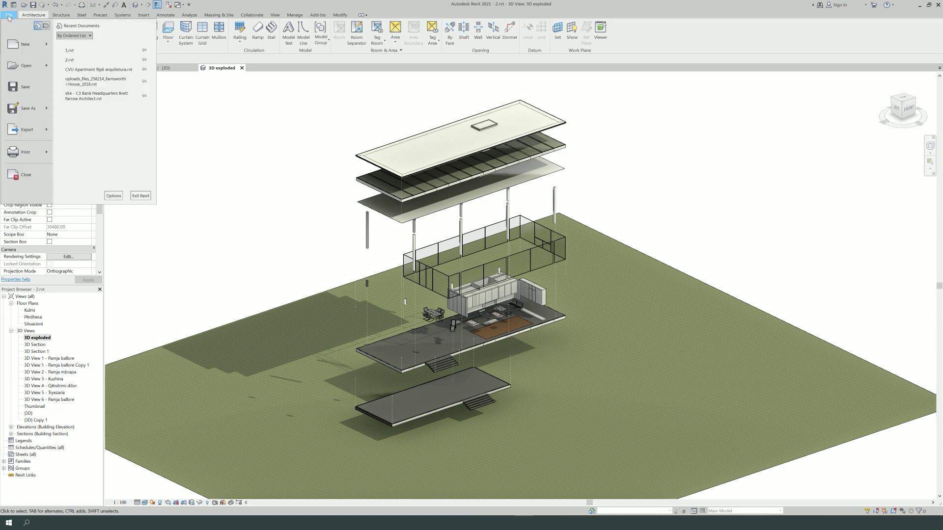
mouse_move(26, 130)
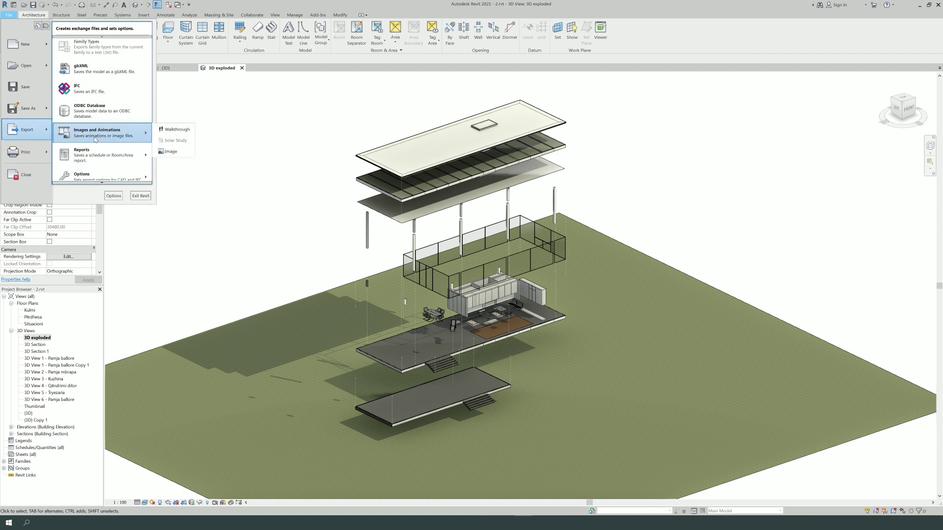
click(169, 151)
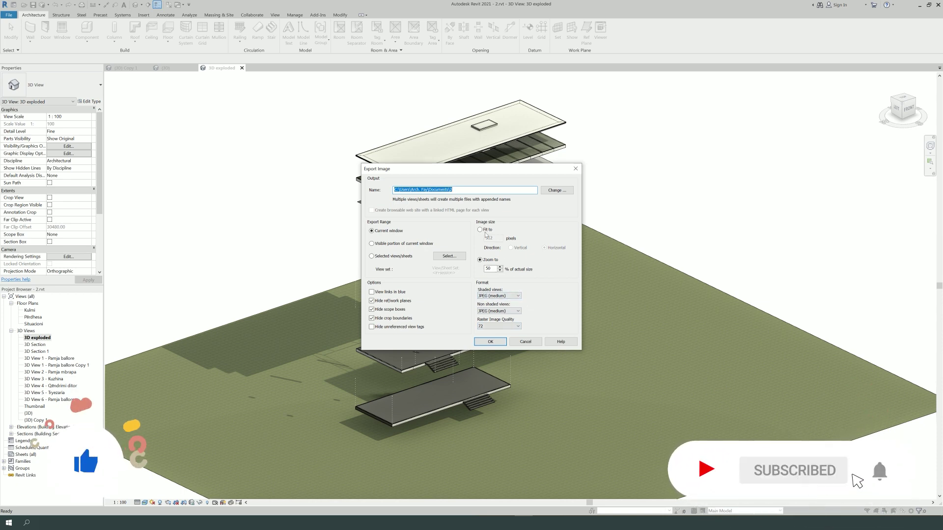
click(532, 345)
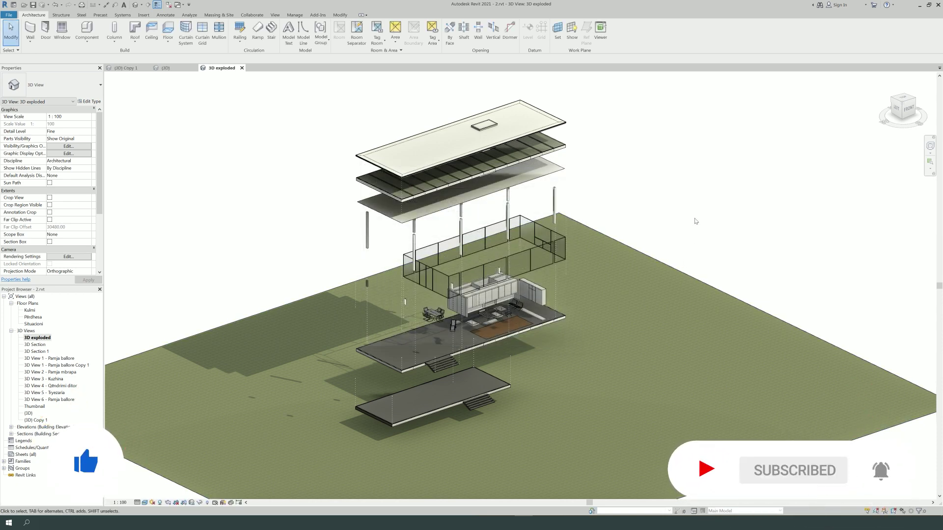